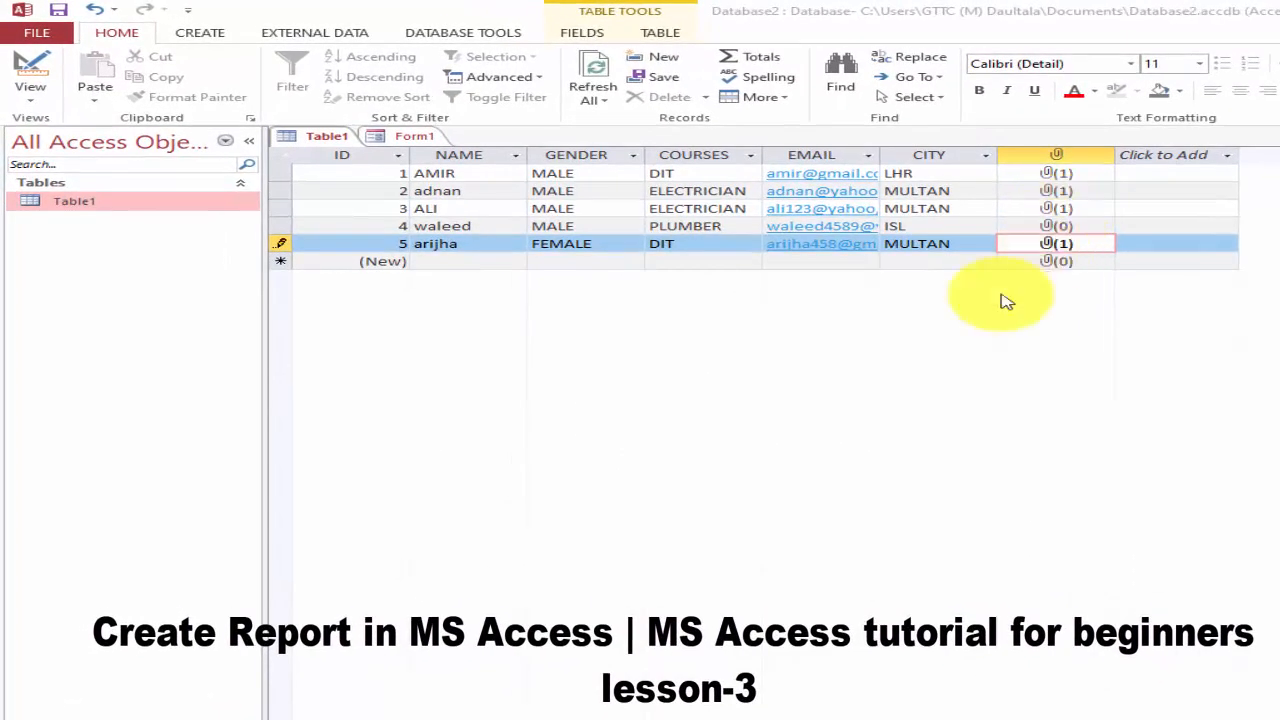
# - Glance at Form1, return to Table1, and start the Report Wizard with Table1 as the source
pyautogui.click(405, 137)
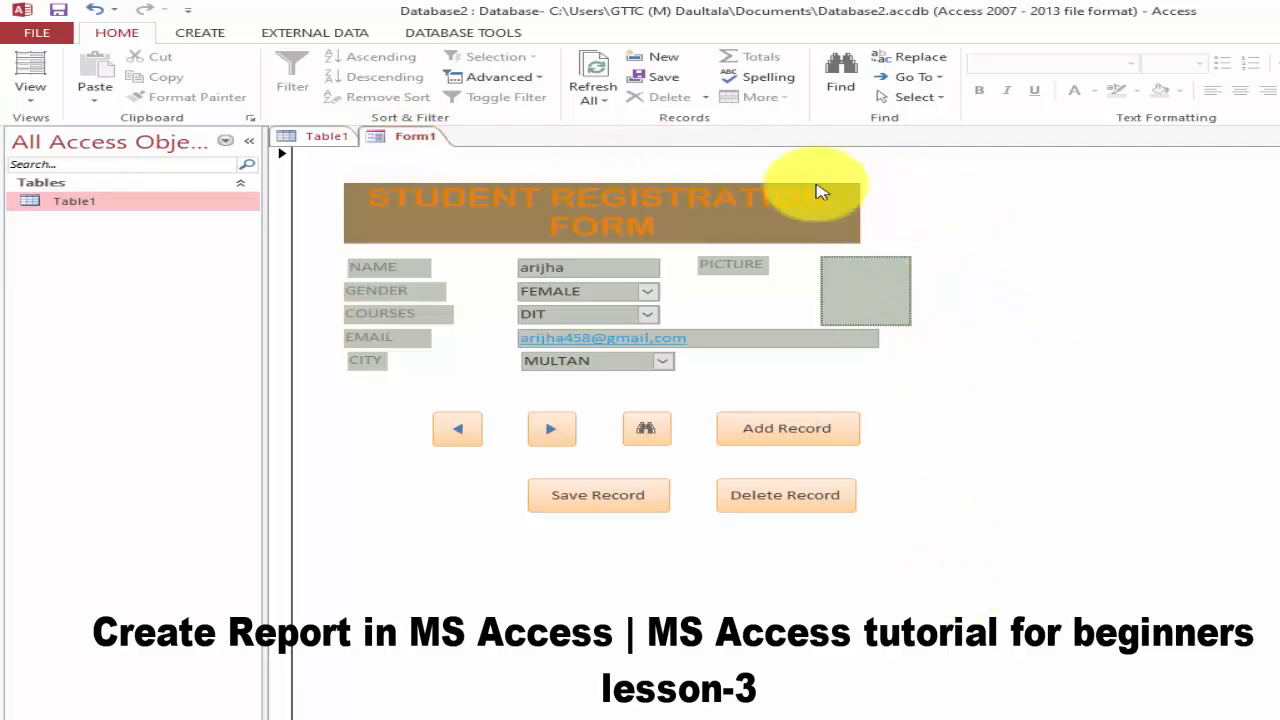
pyautogui.click(328, 137)
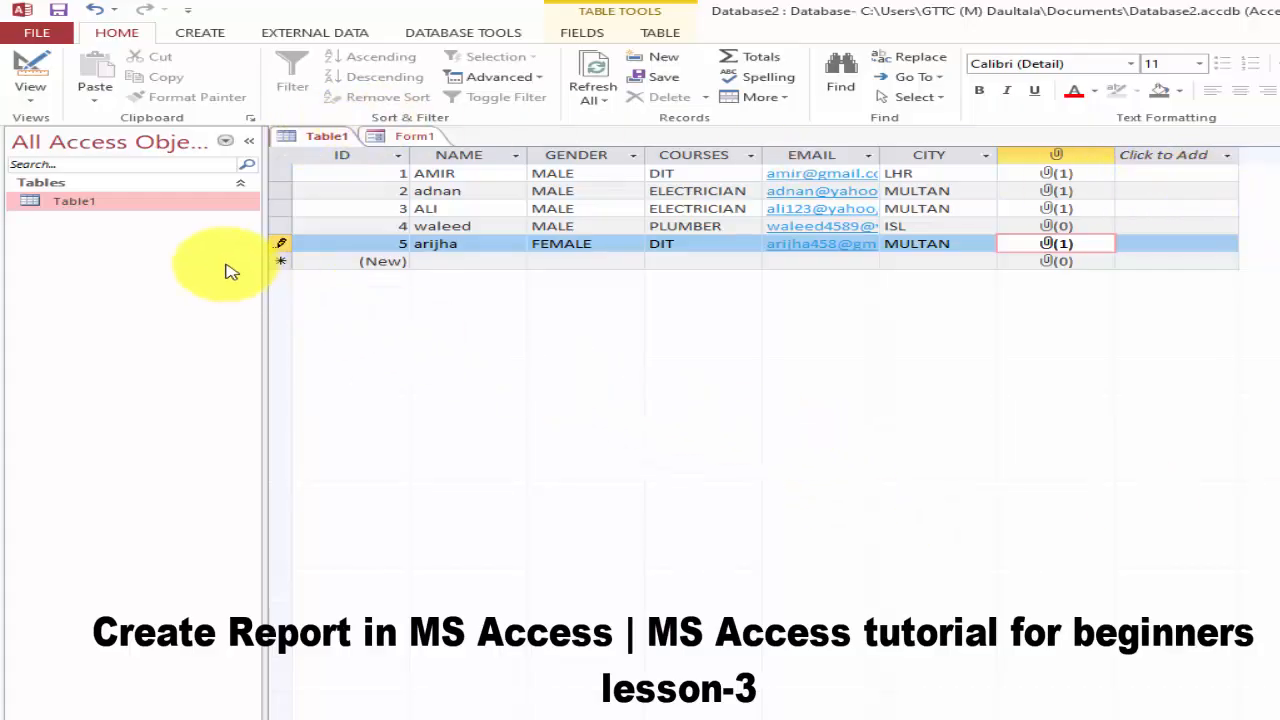
pyautogui.click(86, 204)
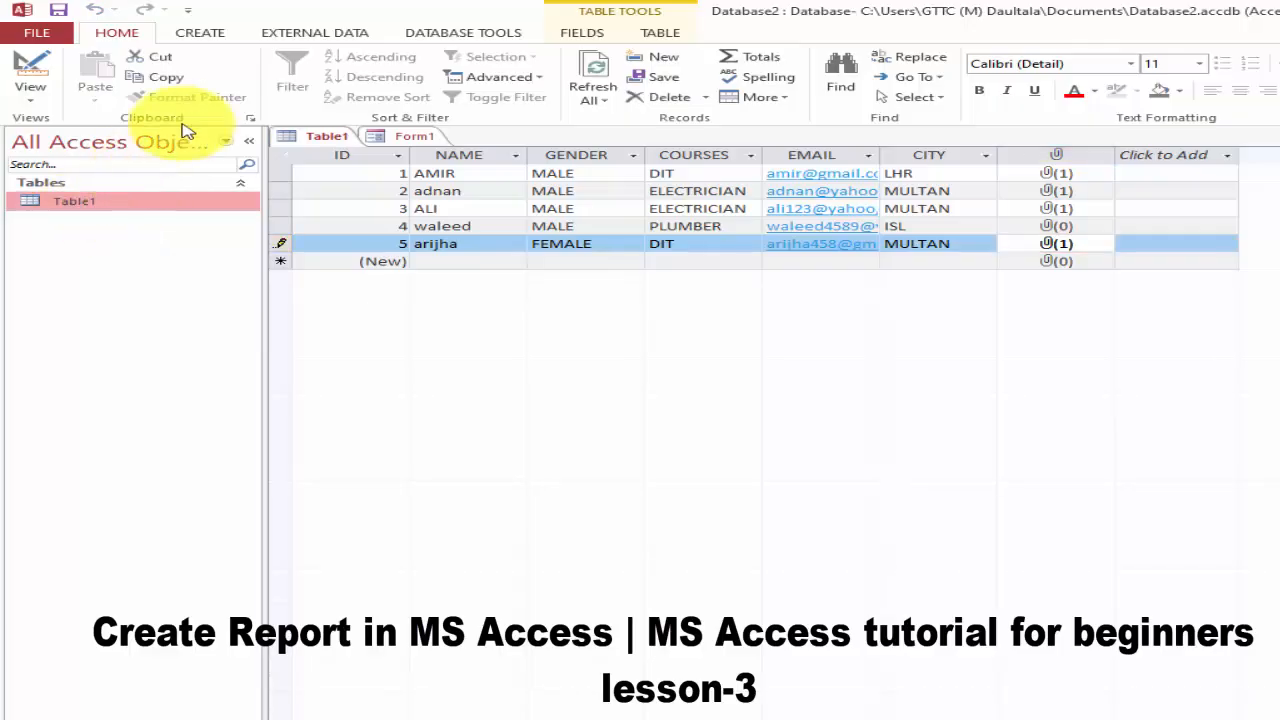
pyautogui.click(215, 34)
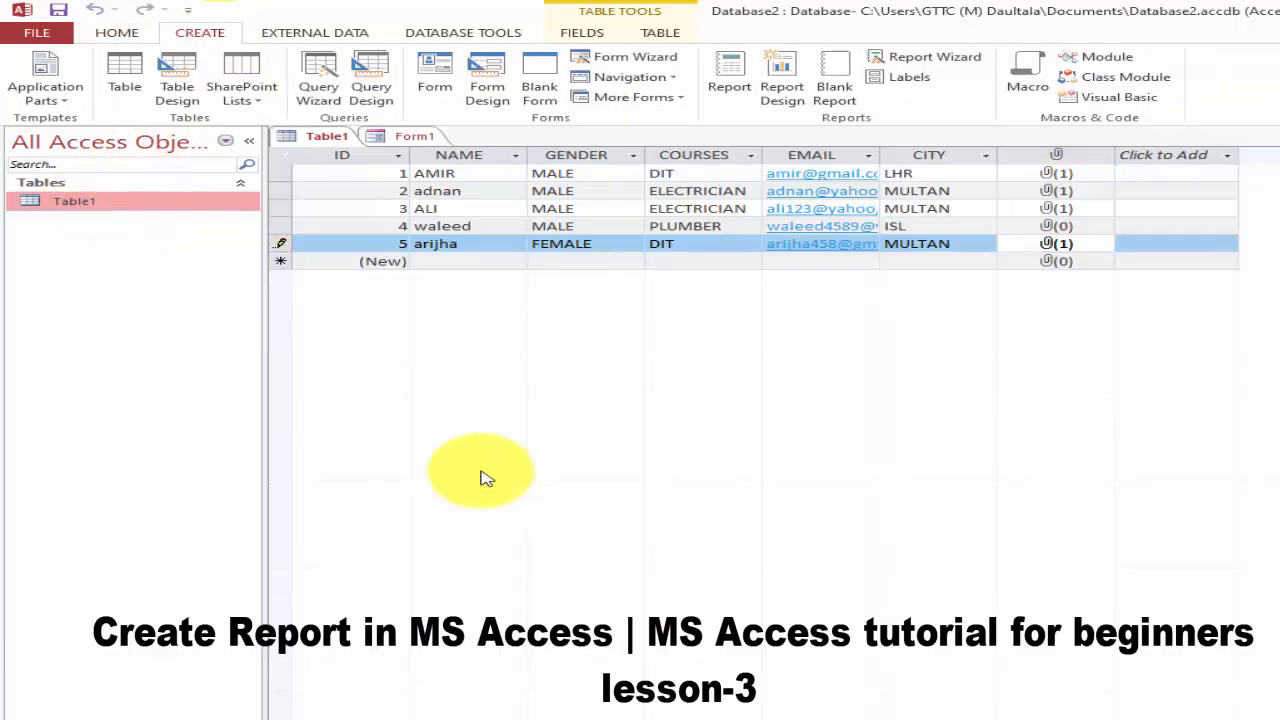
pyautogui.click(928, 60)
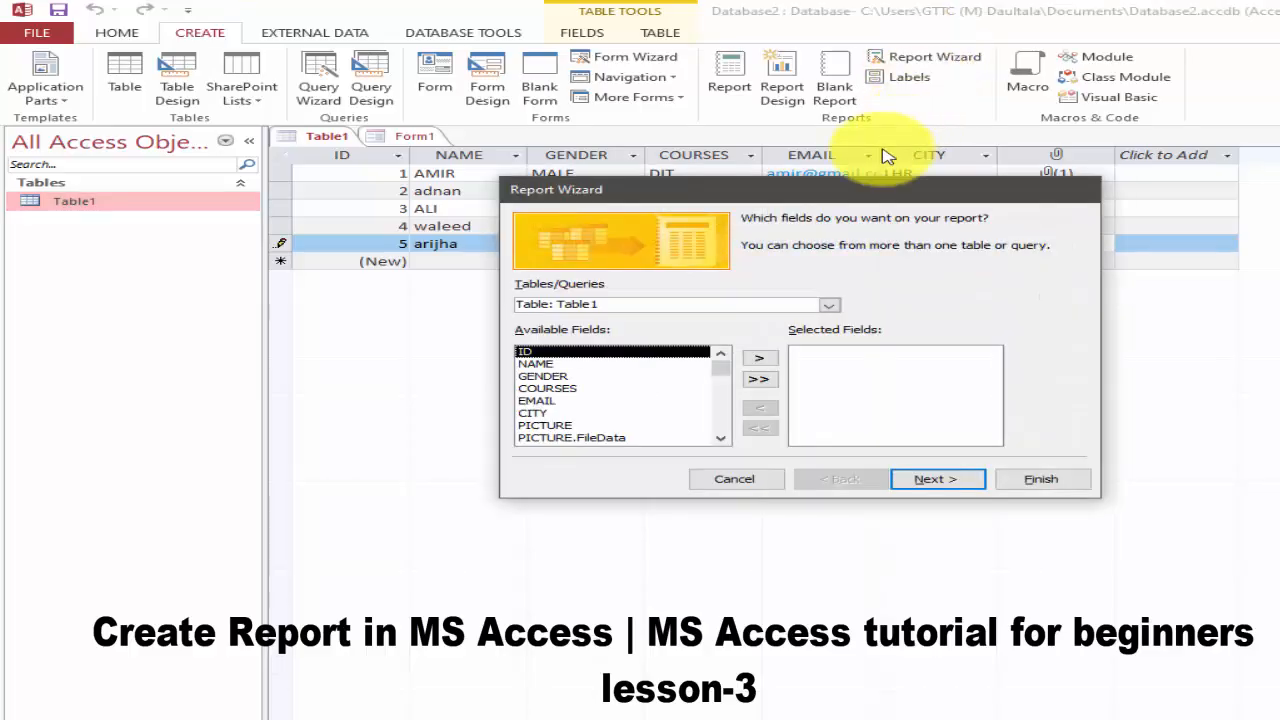
pyautogui.moveTo(797, 191); pyautogui.dragTo(793, 165)
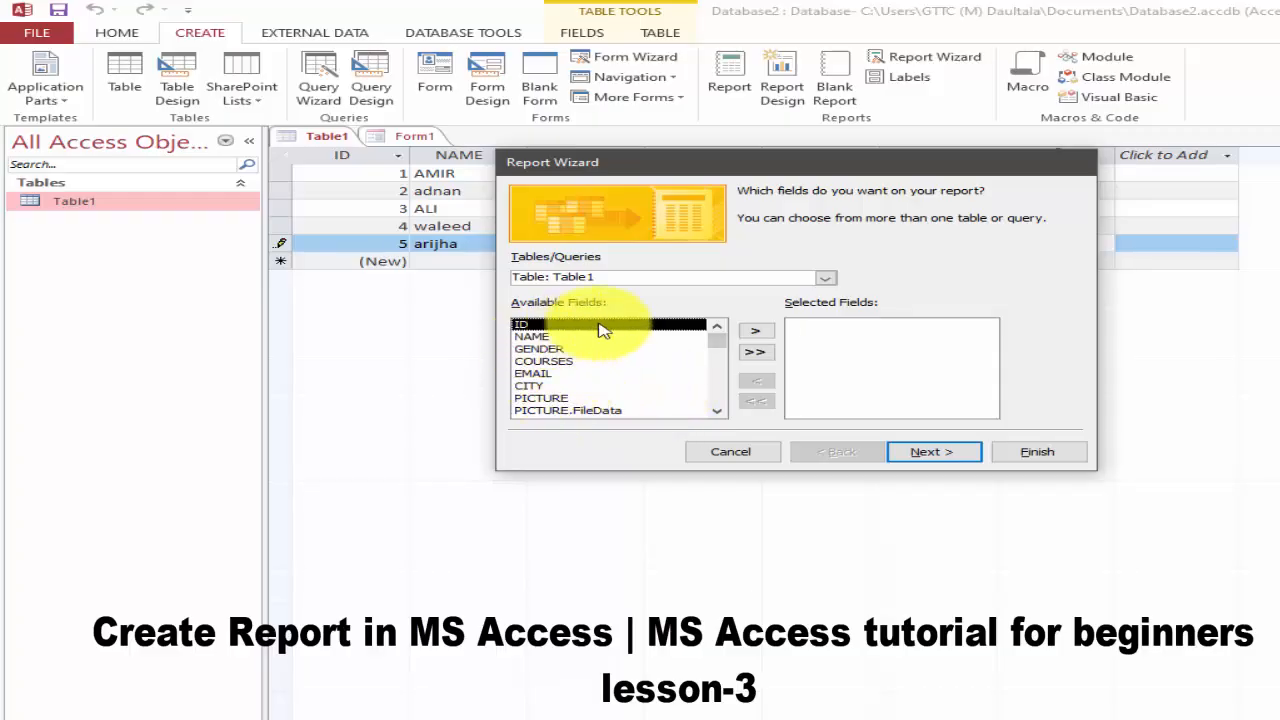
pyautogui.click(756, 333)
pyautogui.click(756, 332)
pyautogui.click(756, 332)
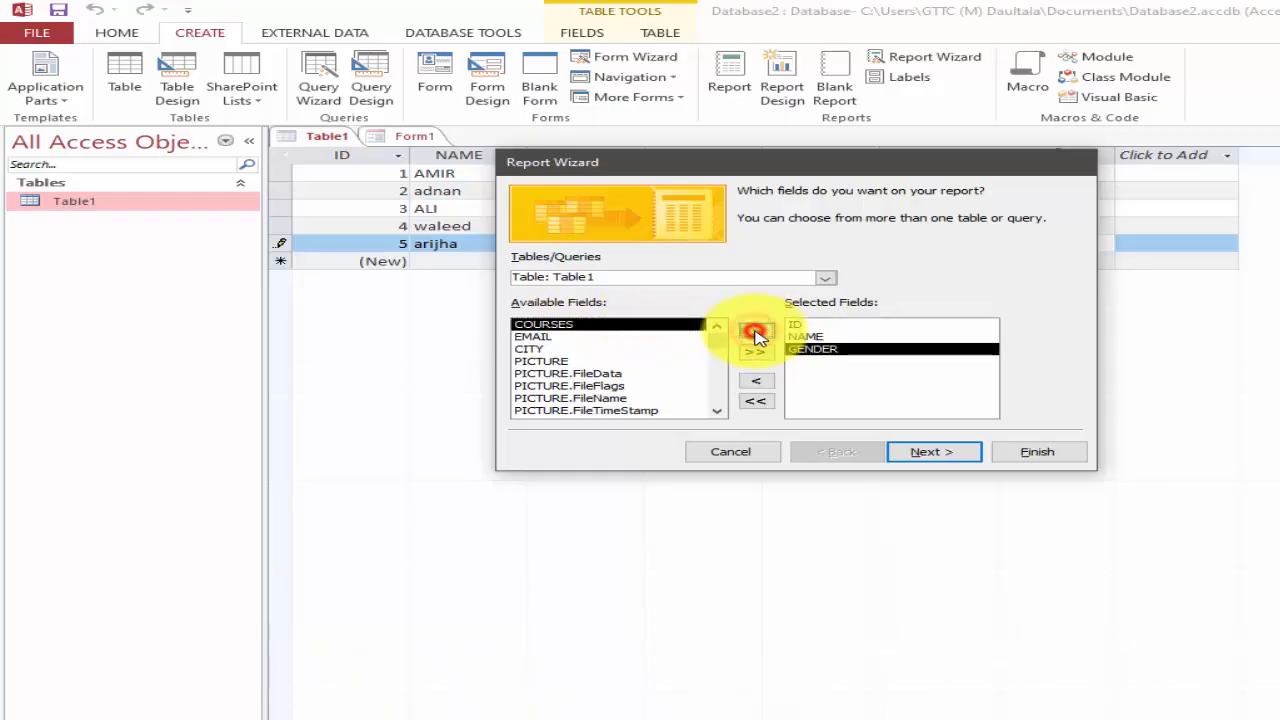
pyautogui.click(756, 332)
pyautogui.click(756, 352)
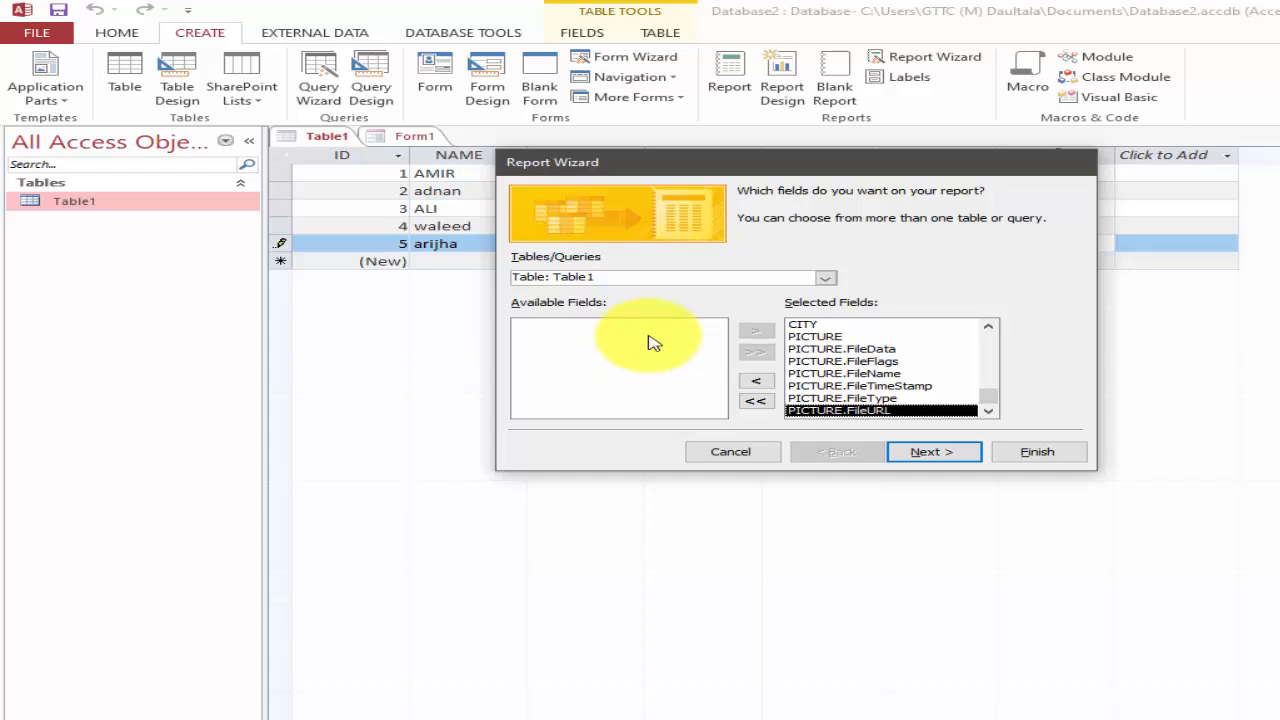
pyautogui.click(756, 402)
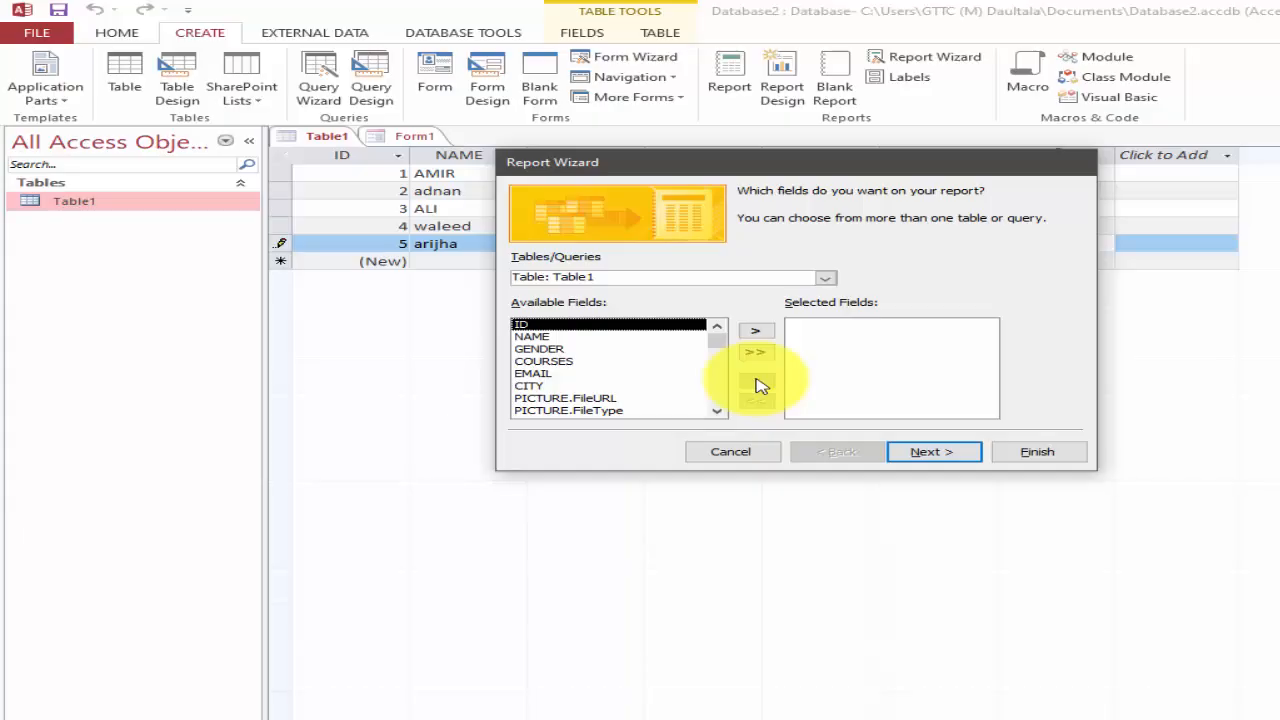
# - Add the NAME, GENDER, COURSES, EMAIL, CITY and PICTURE fields to the report and proceed to grouping
pyautogui.click(556, 337)
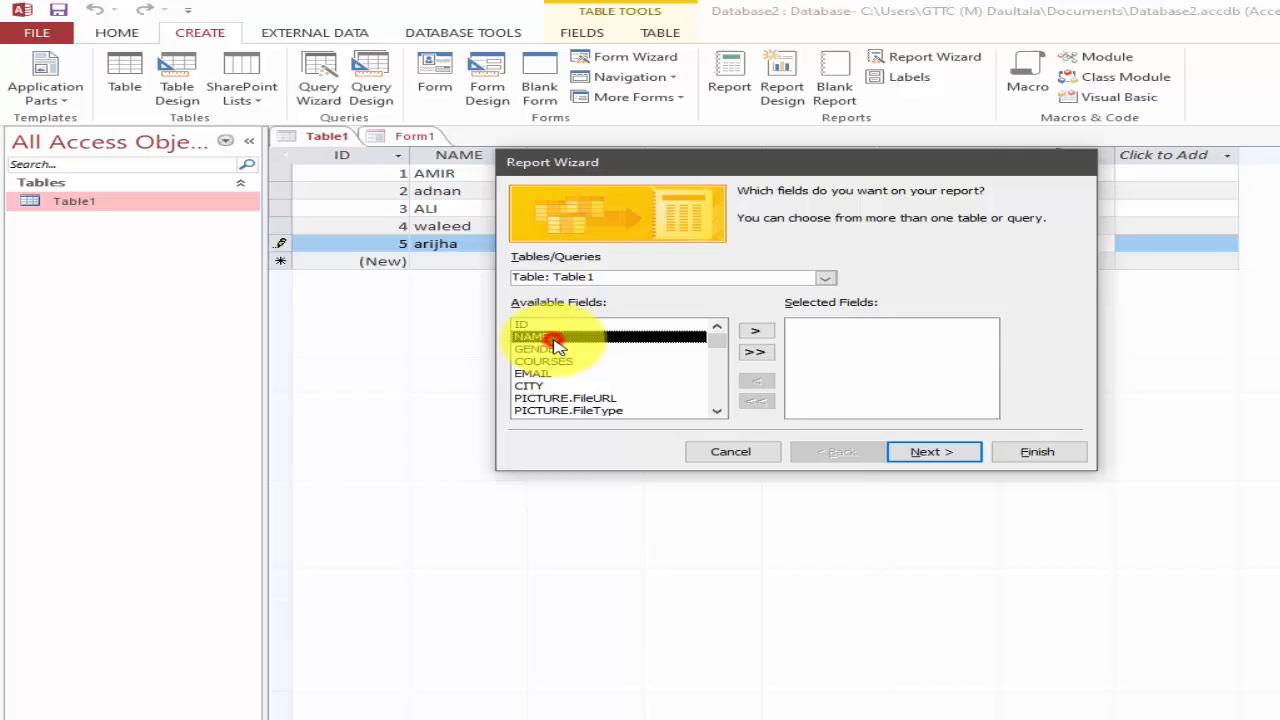
pyautogui.click(755, 331)
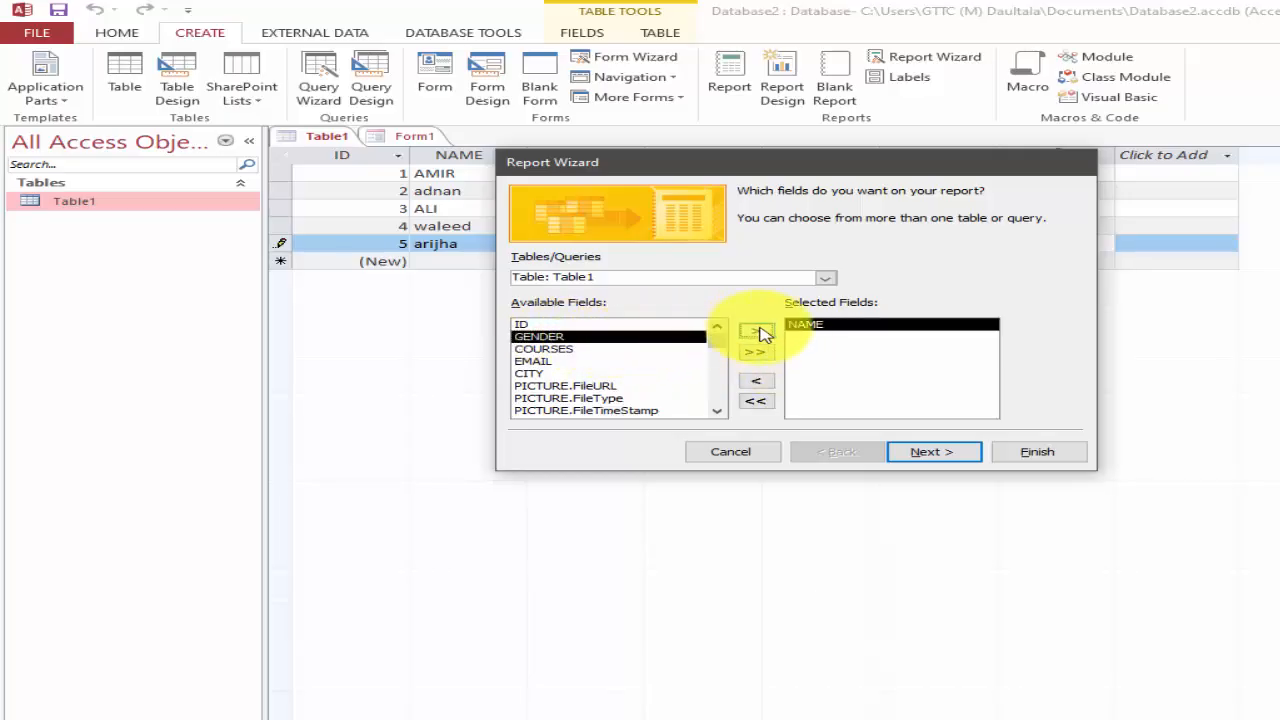
pyautogui.click(760, 331)
pyautogui.click(755, 331)
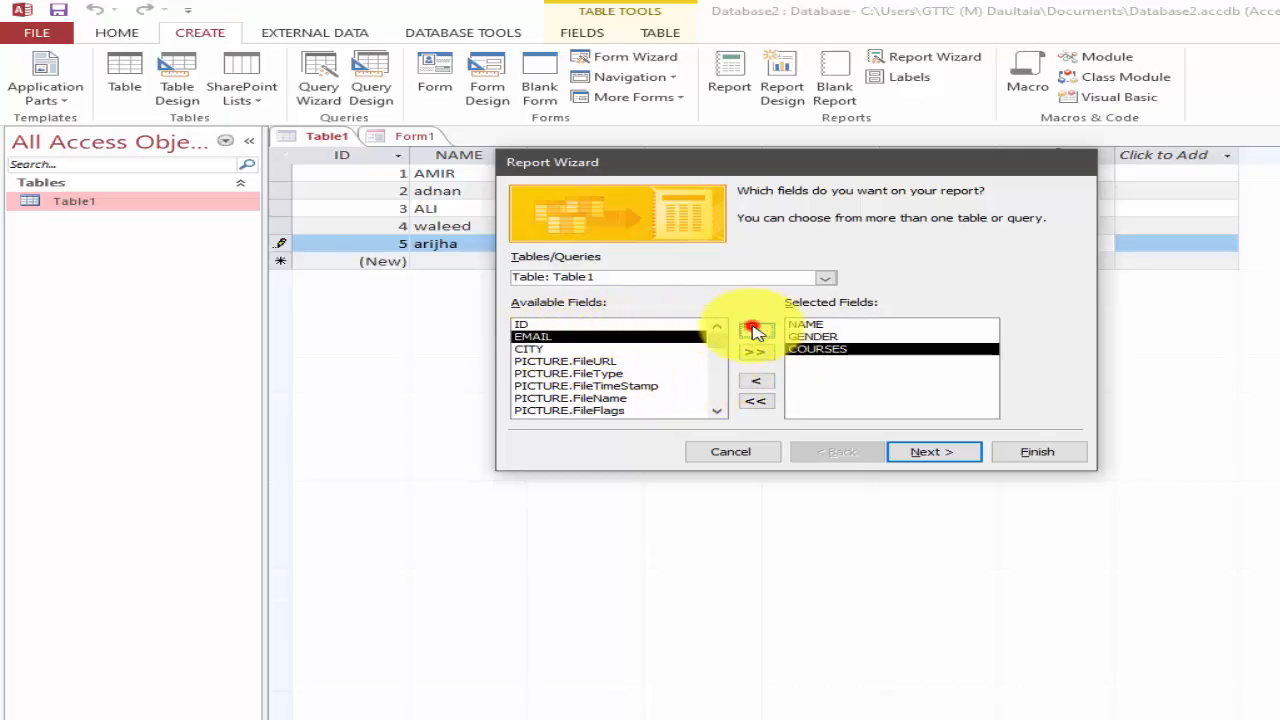
pyautogui.click(765, 331)
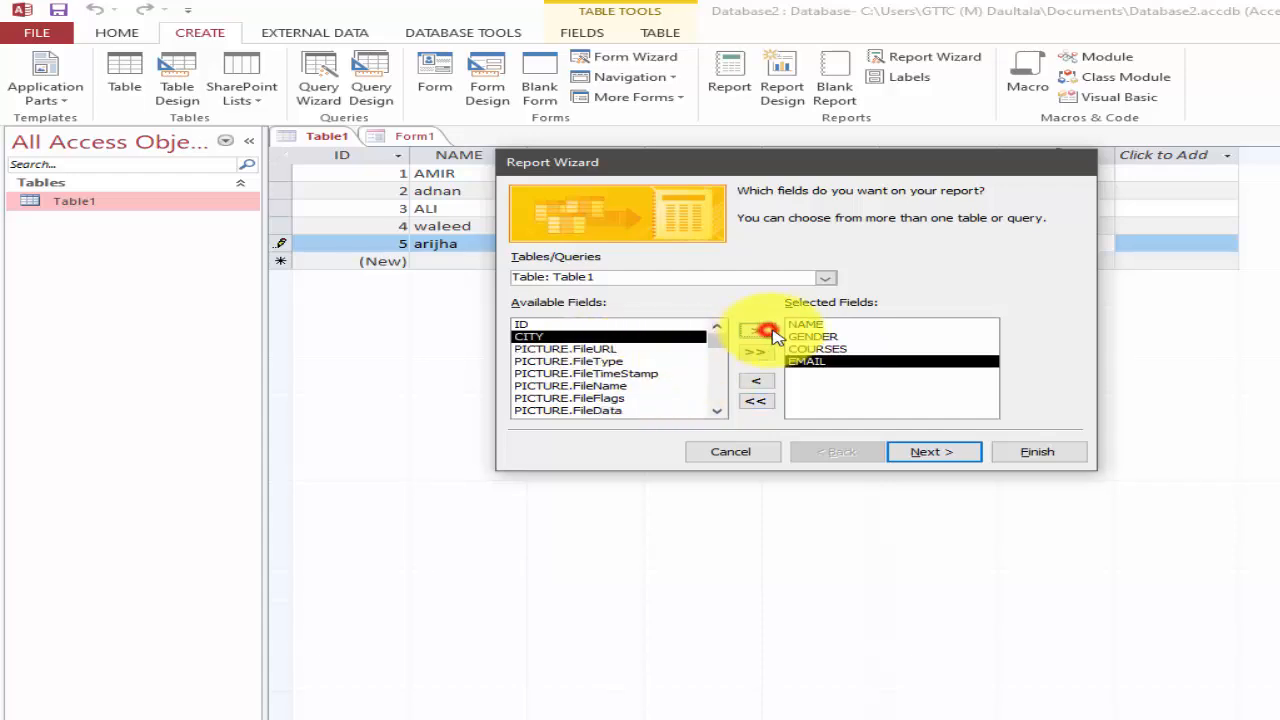
pyautogui.click(757, 331)
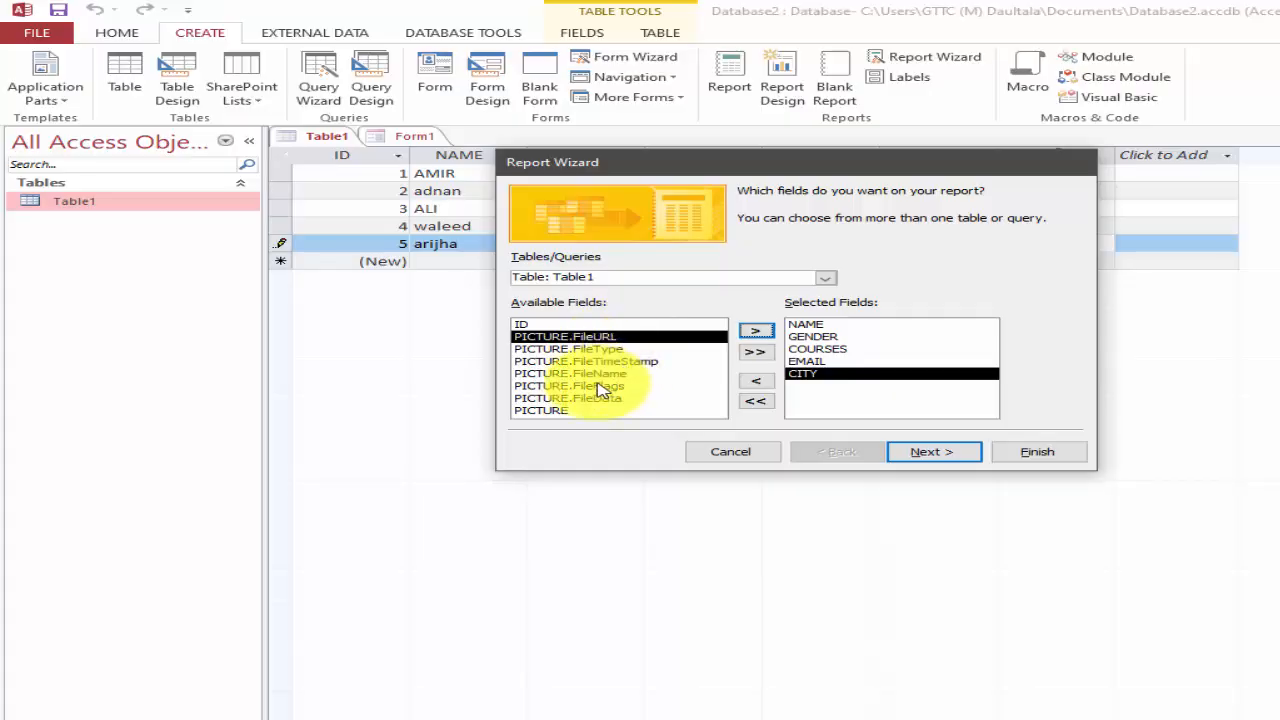
pyautogui.click(562, 411)
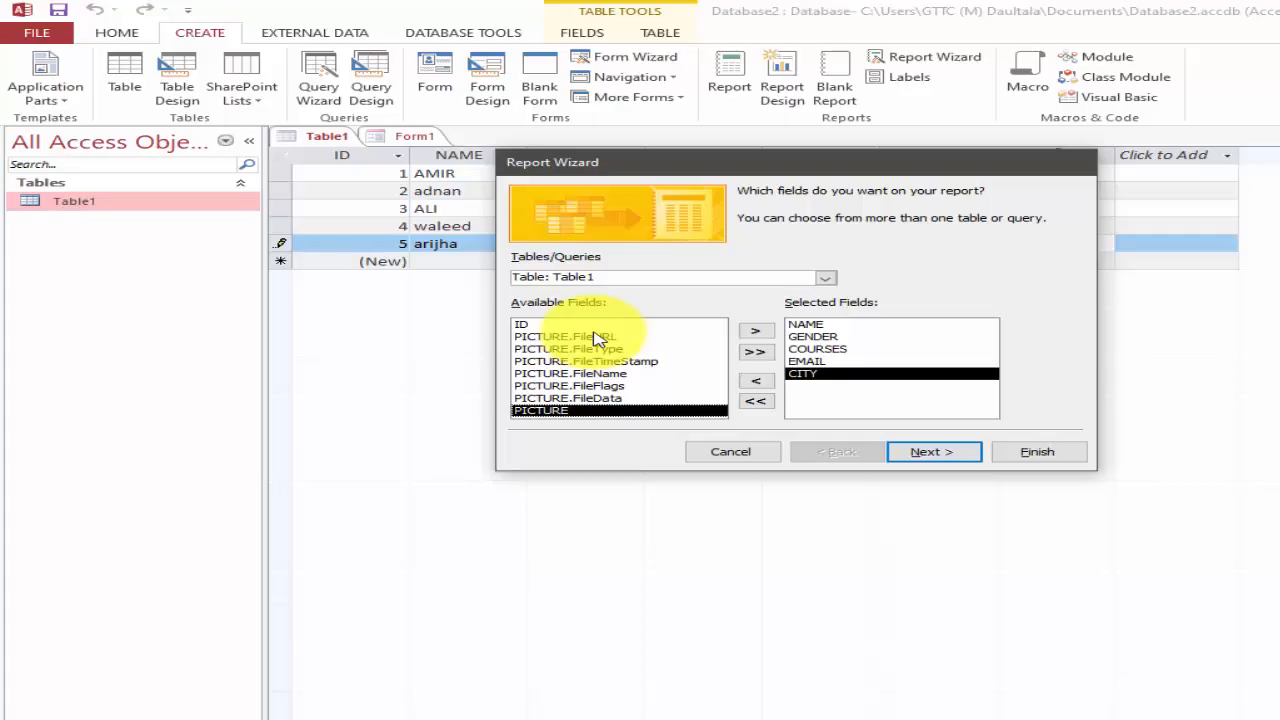
pyautogui.click(756, 331)
pyautogui.click(940, 452)
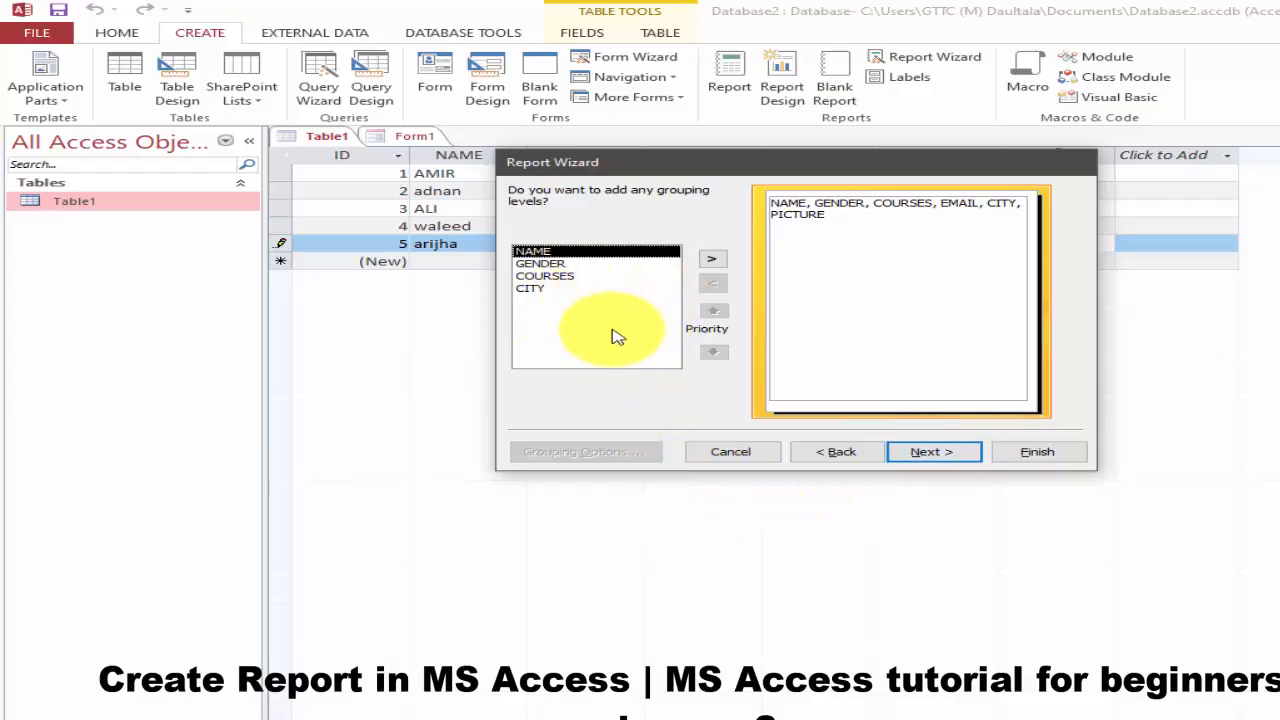
# - Finish the report without grouping or sorting, using Tabular layout, Landscape orientation, the title Table1 and the preview option
pyautogui.click(922, 460)
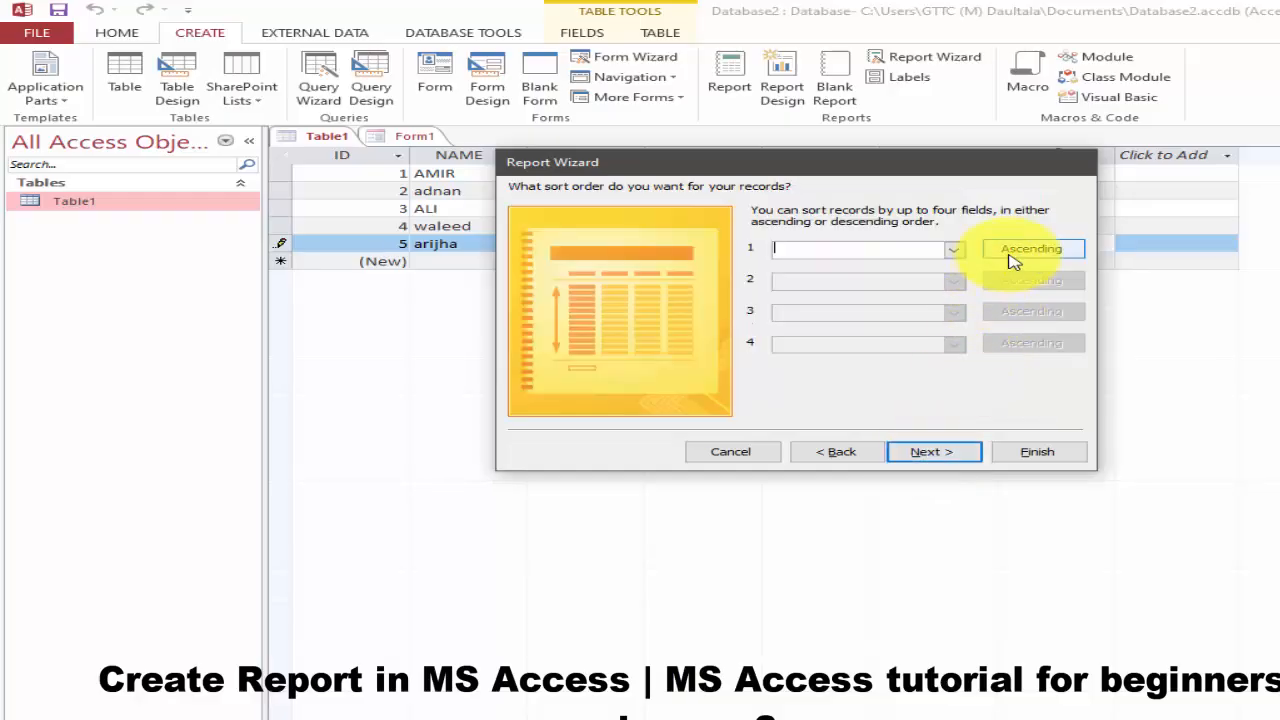
pyautogui.click(928, 452)
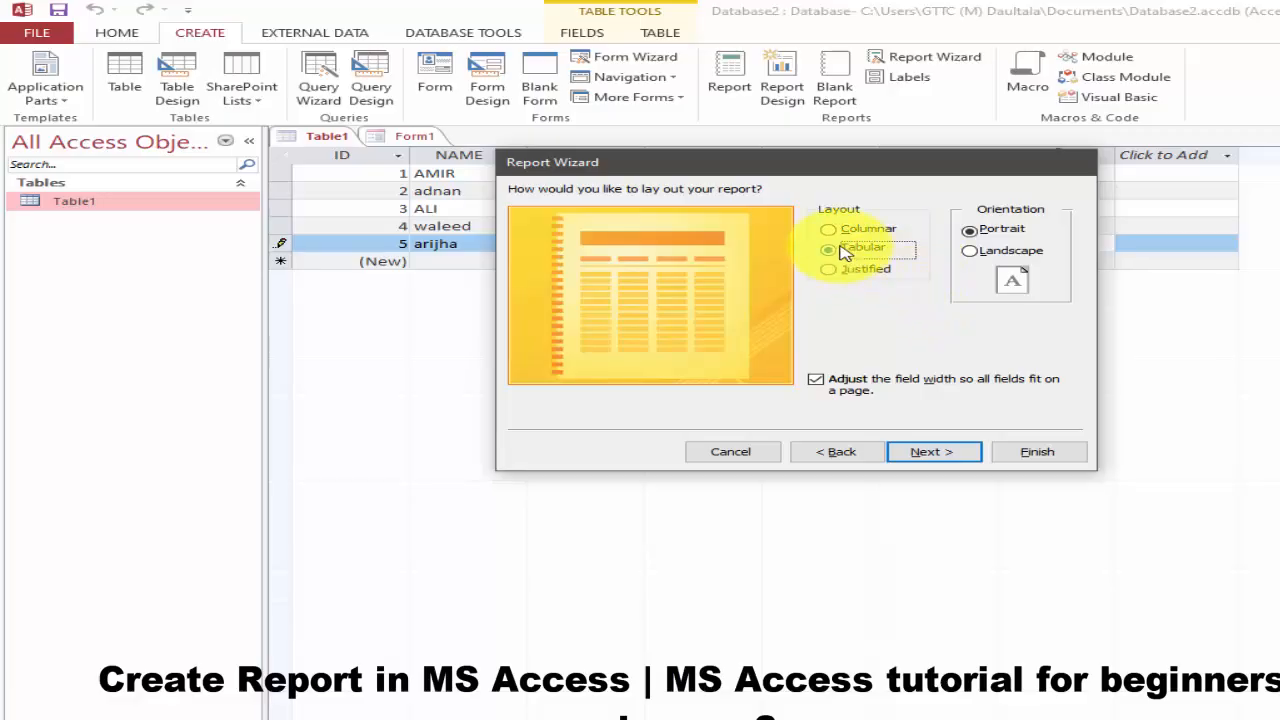
pyautogui.click(975, 252)
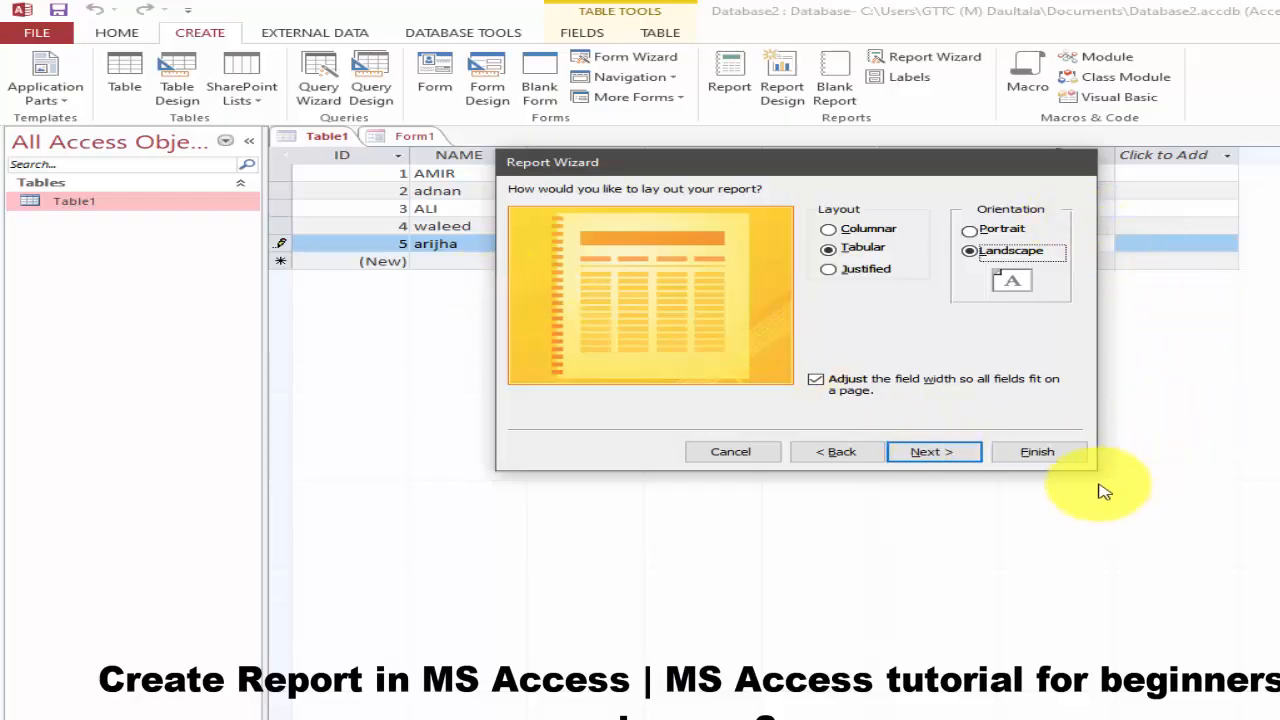
pyautogui.click(940, 452)
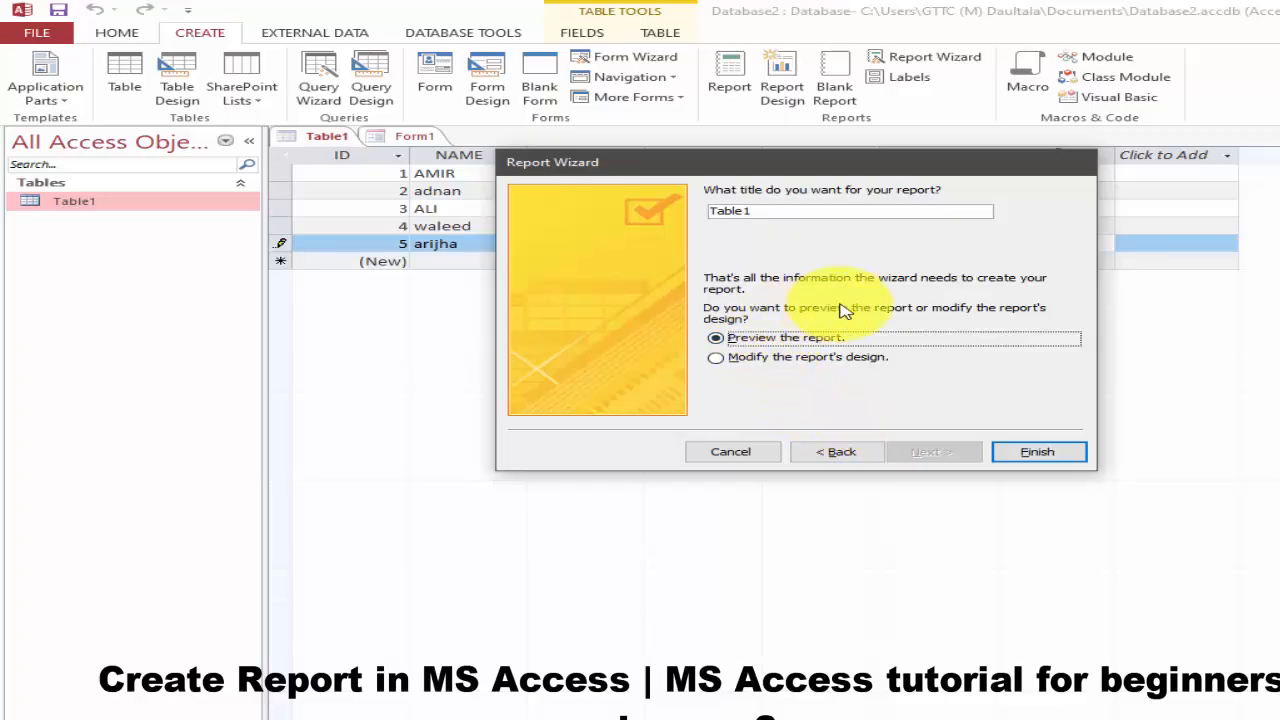
pyautogui.click(1056, 457)
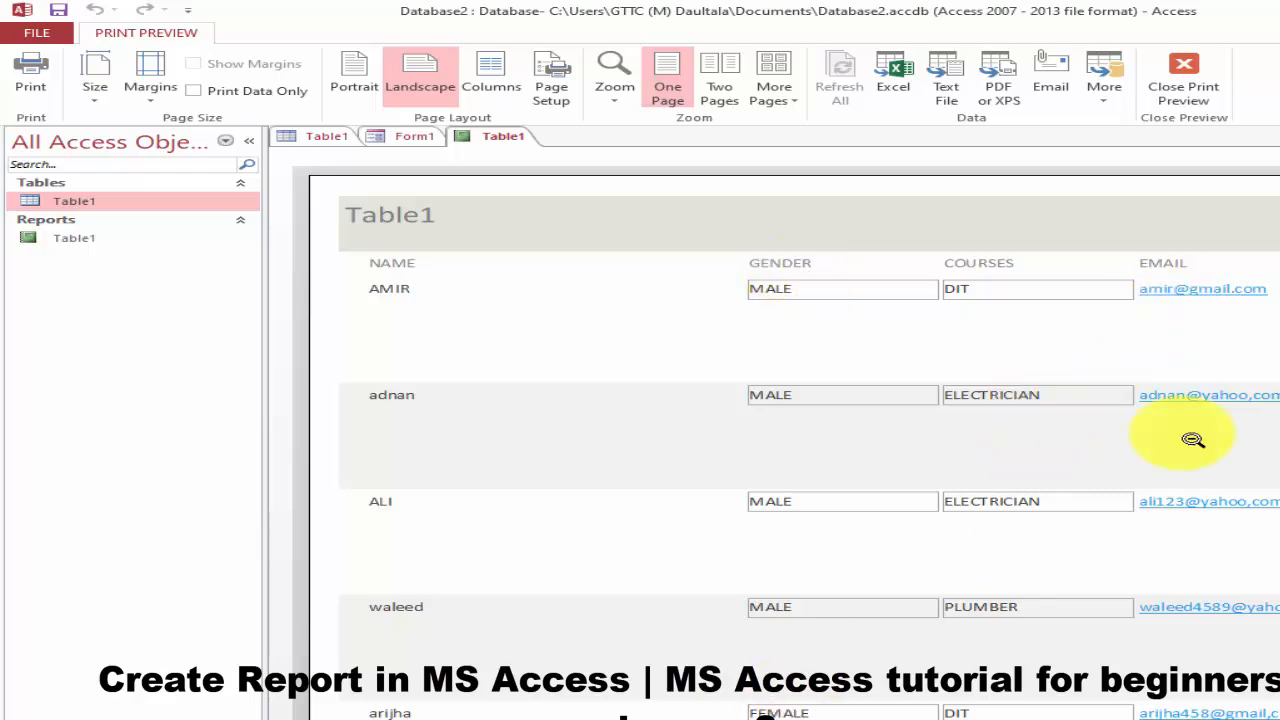
# - Look over all columns of the previewed report and close the print preview to reach its design
pyautogui.hscroll(5, 730, 440)
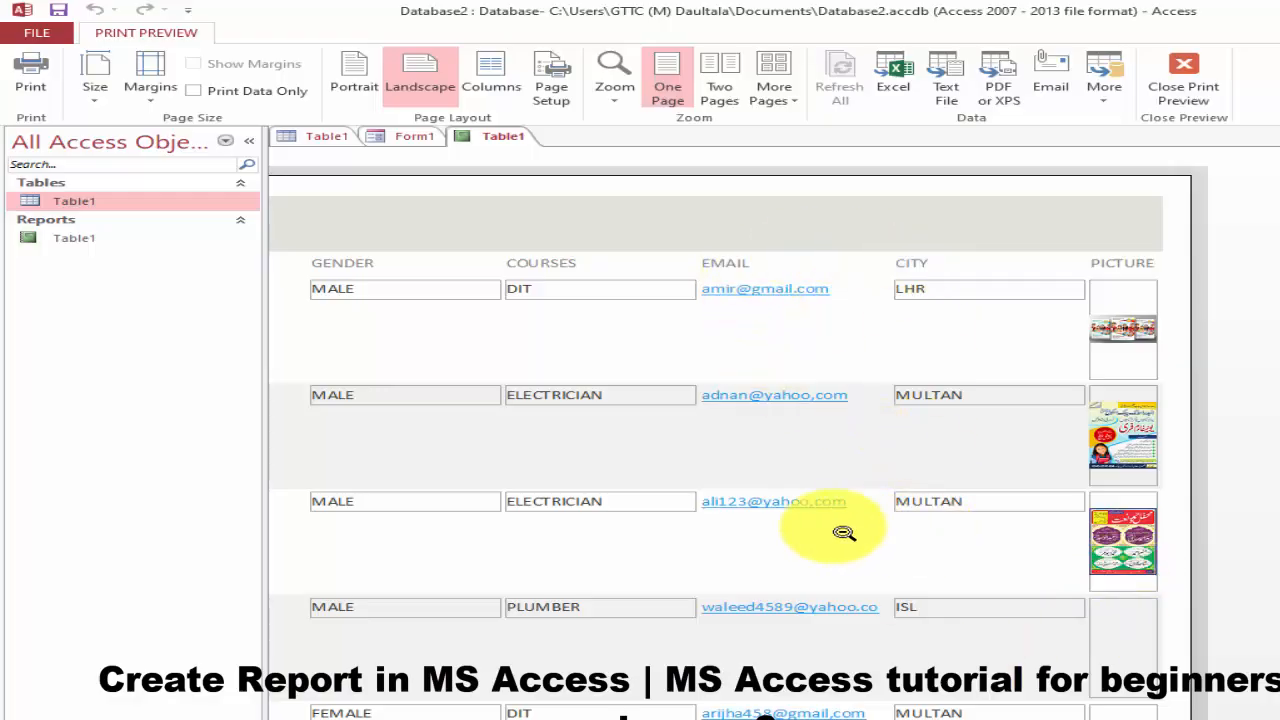
pyautogui.hscroll(-6, 774, 443)
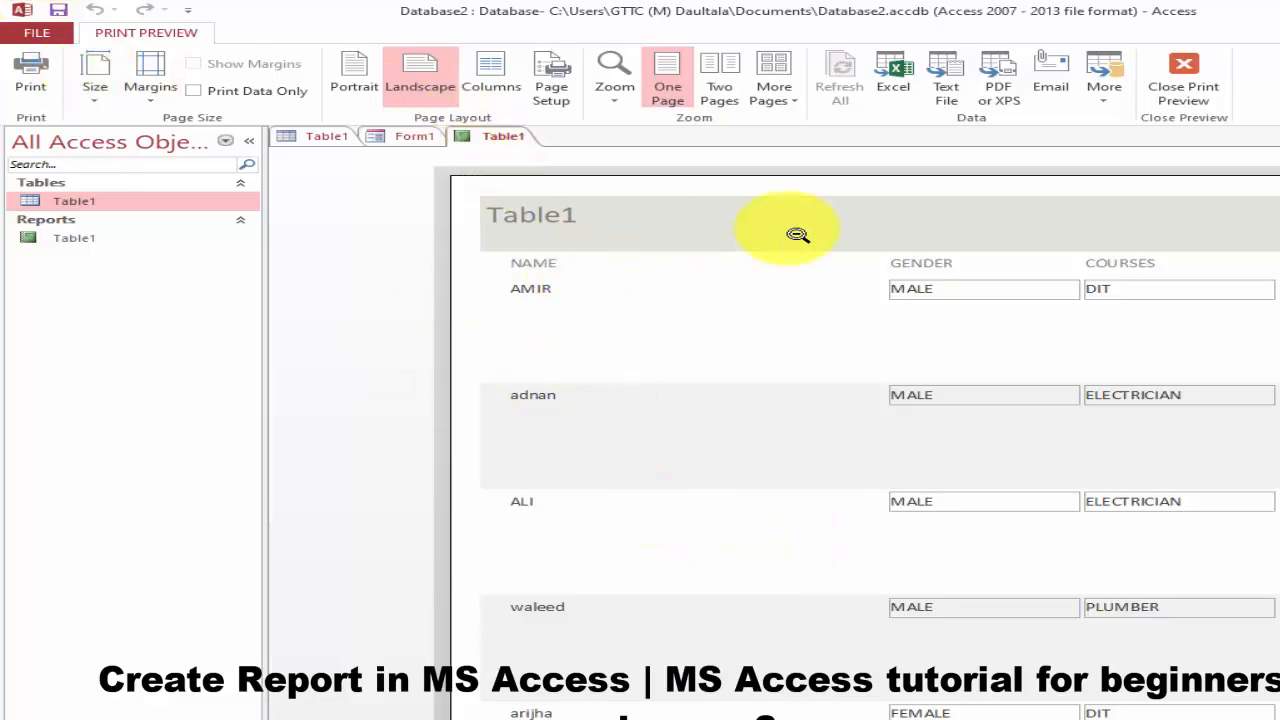
pyautogui.click(1187, 80)
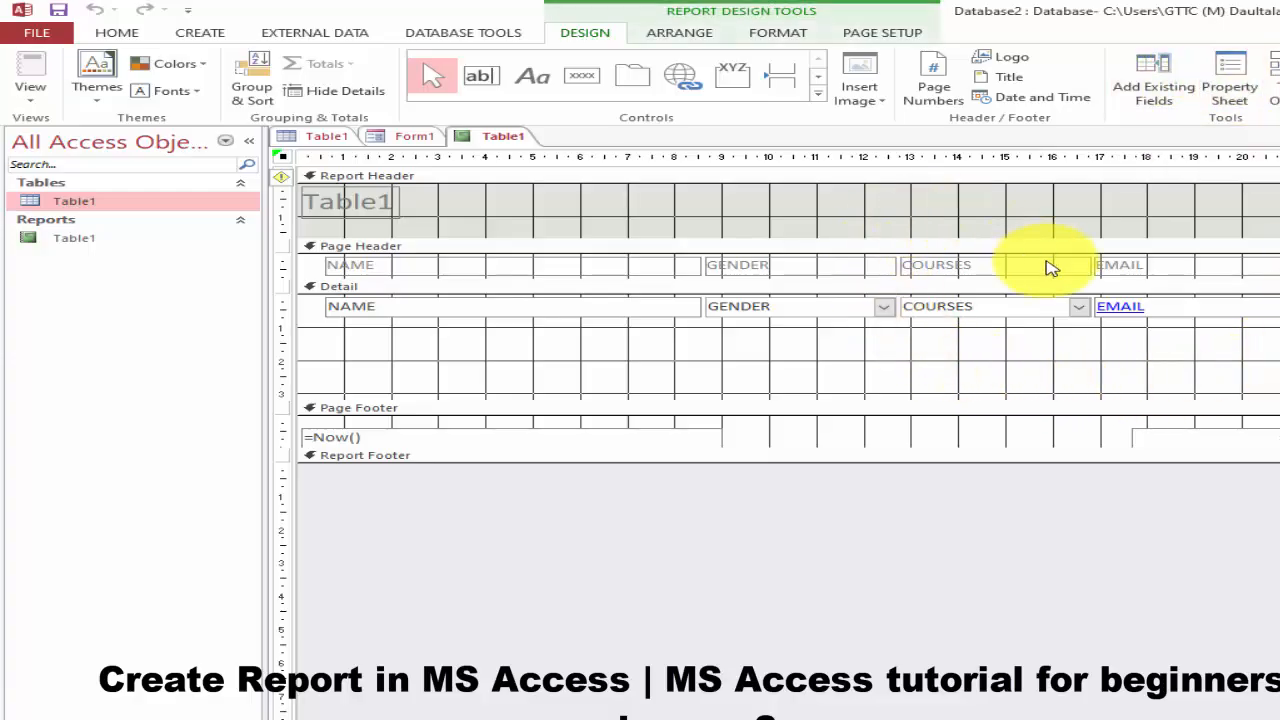
# - Narrow the NAME label and field, together with the footer date box, until NAME ends at about 4.3 on the ruler
pyautogui.click(31, 96)
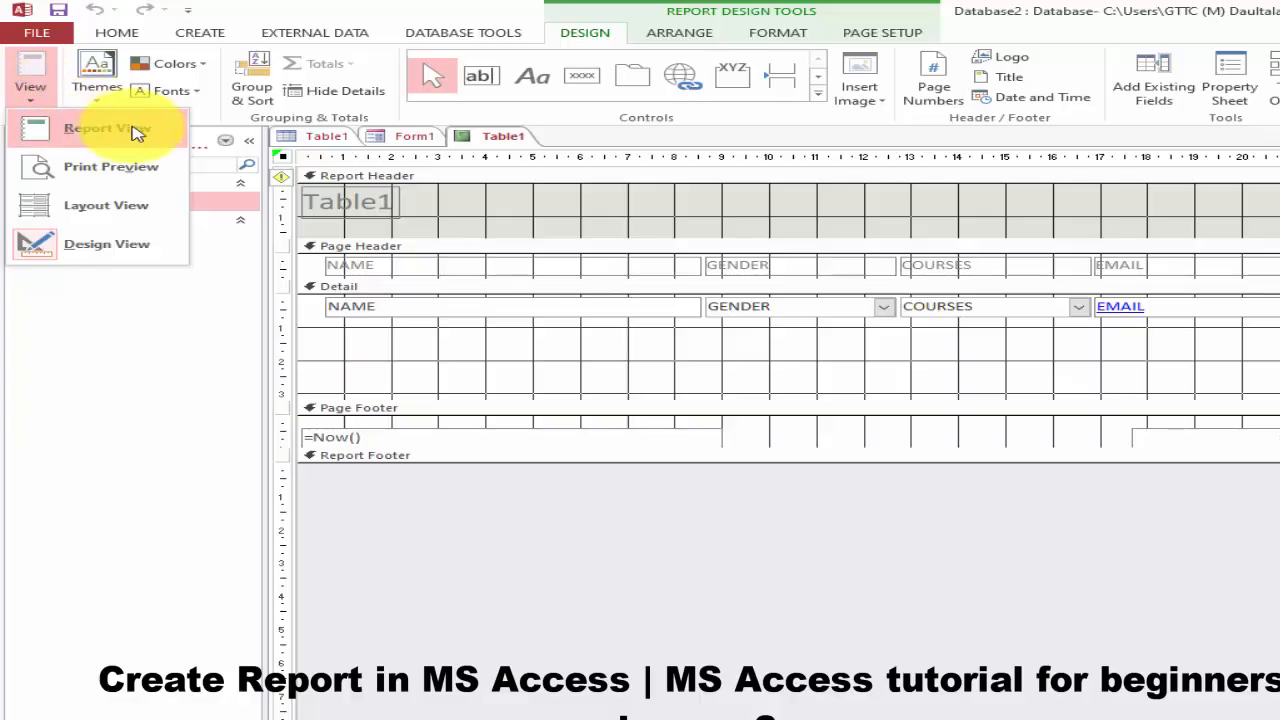
pyautogui.click(443, 158)
pyautogui.click(437, 157)
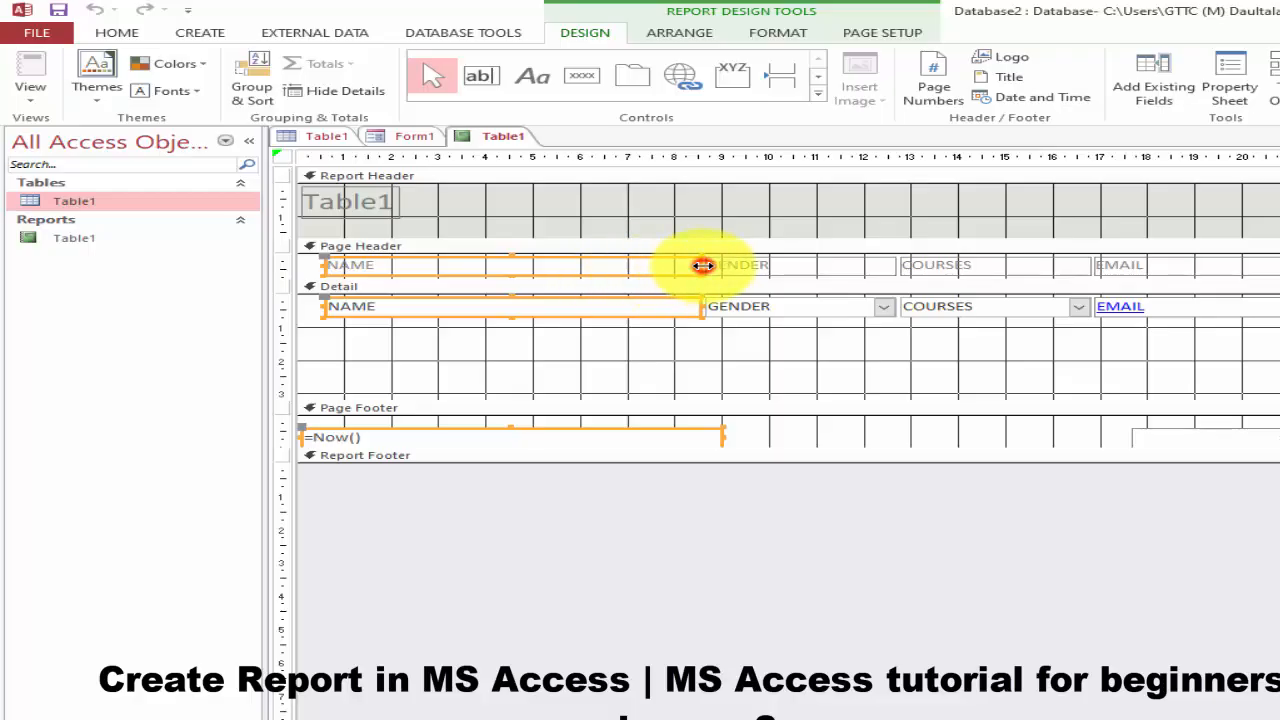
pyautogui.moveTo(703, 265); pyautogui.dragTo(501, 265)
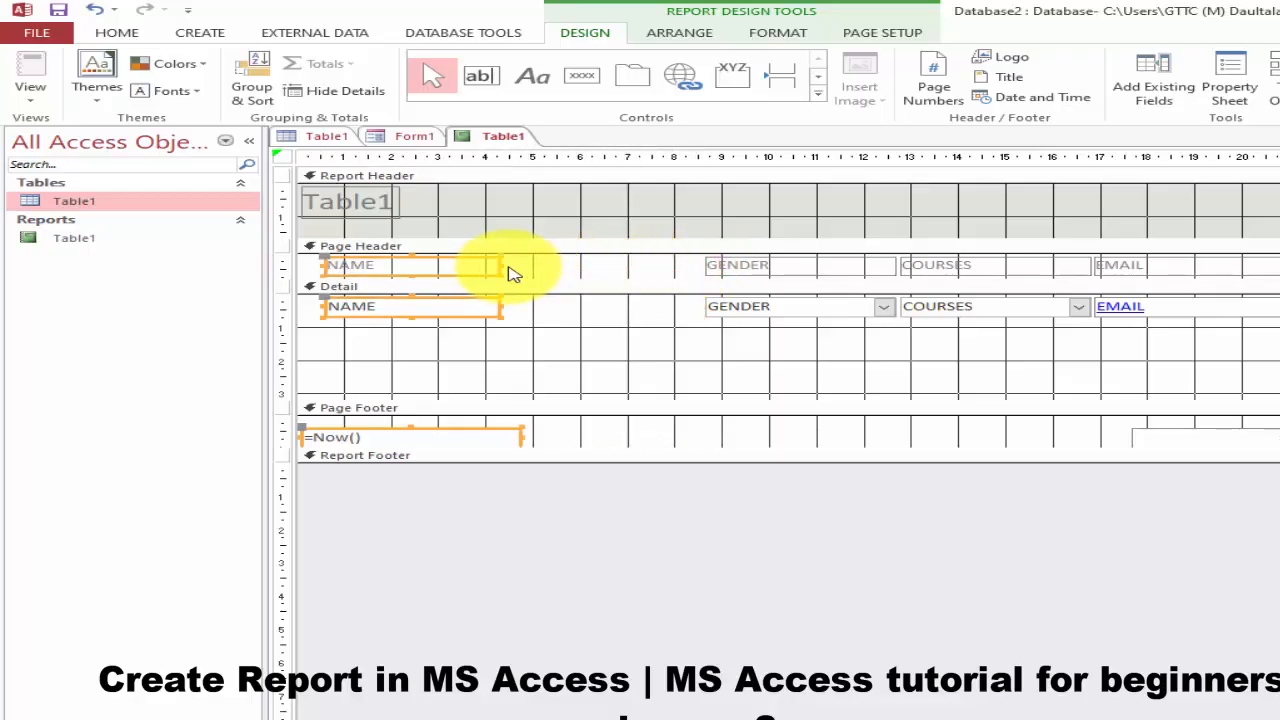
pyautogui.click(502, 267)
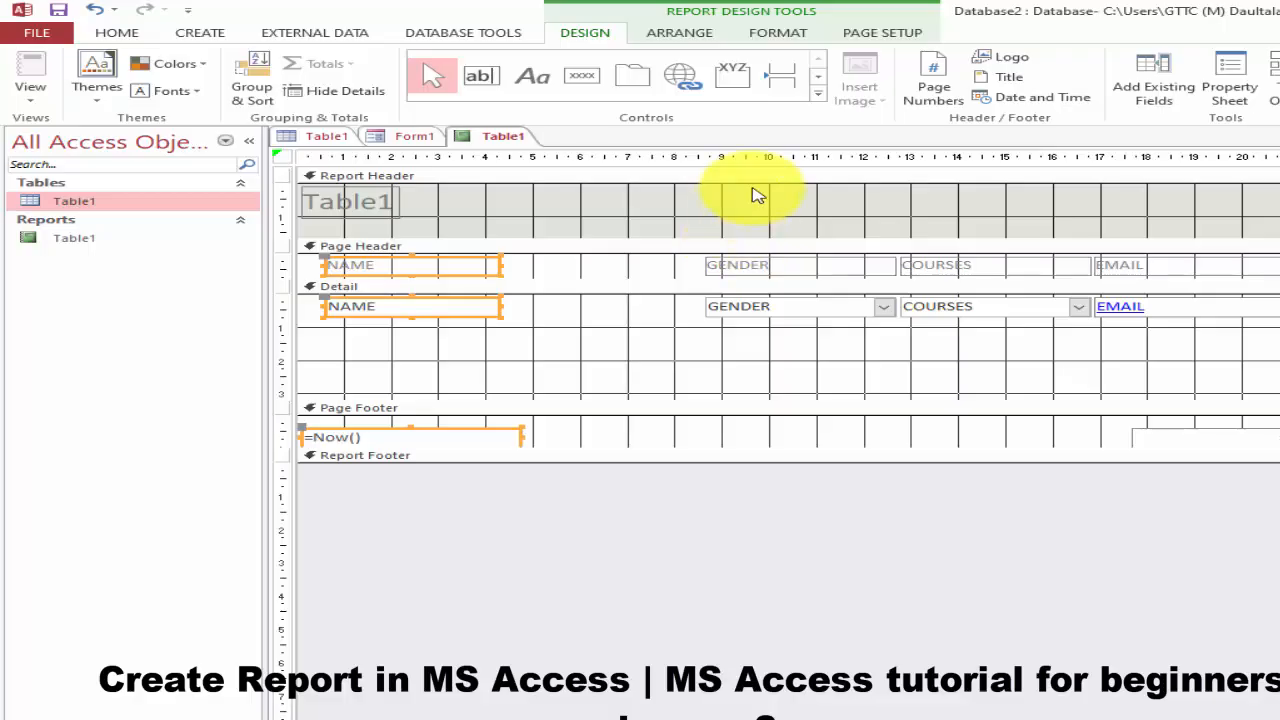
# - Move the GENDER and COURSES columns closer to NAME, starting at about 5.8 and 11 on the ruler
pyautogui.click(755, 156)
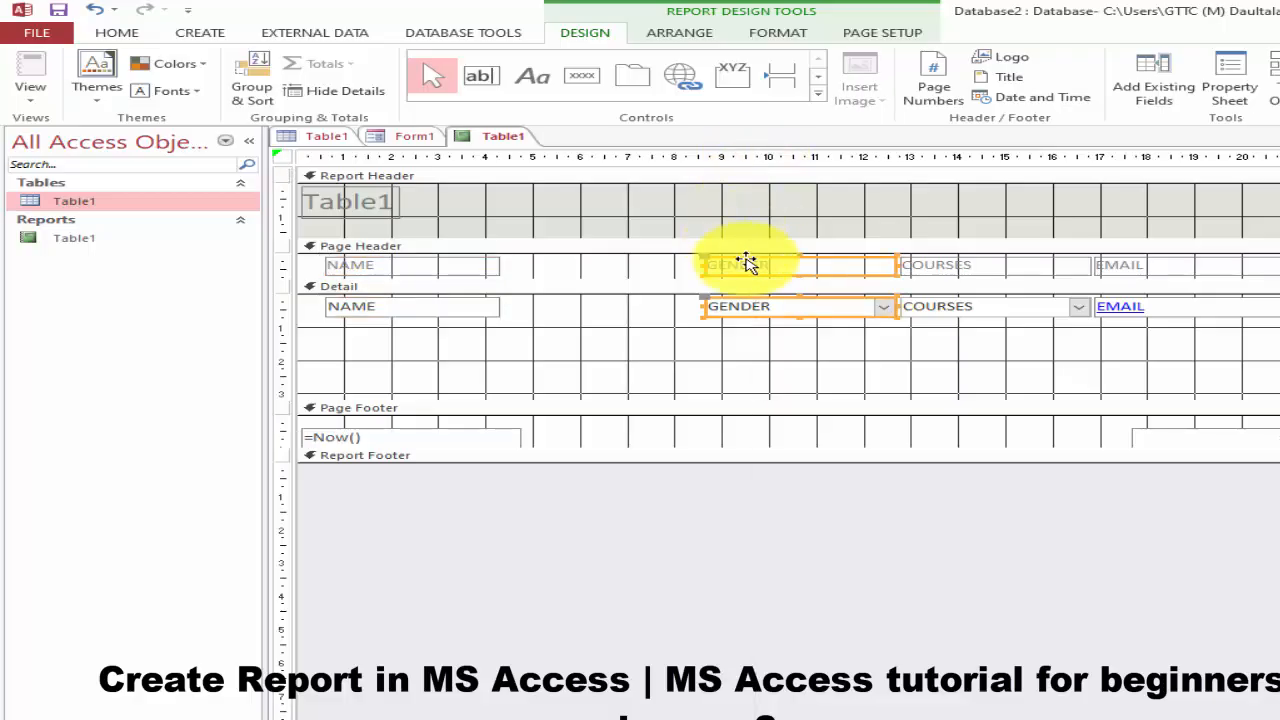
pyautogui.moveTo(752, 265); pyautogui.dragTo(608, 258)
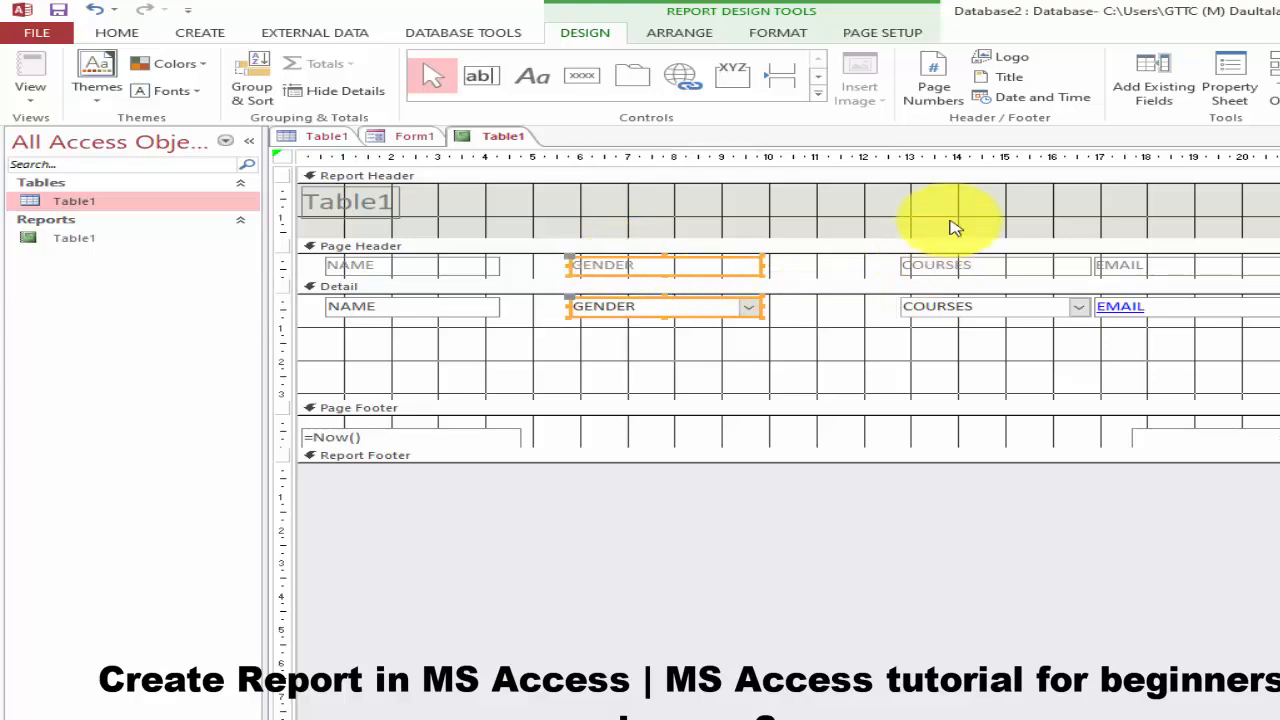
pyautogui.click(968, 157)
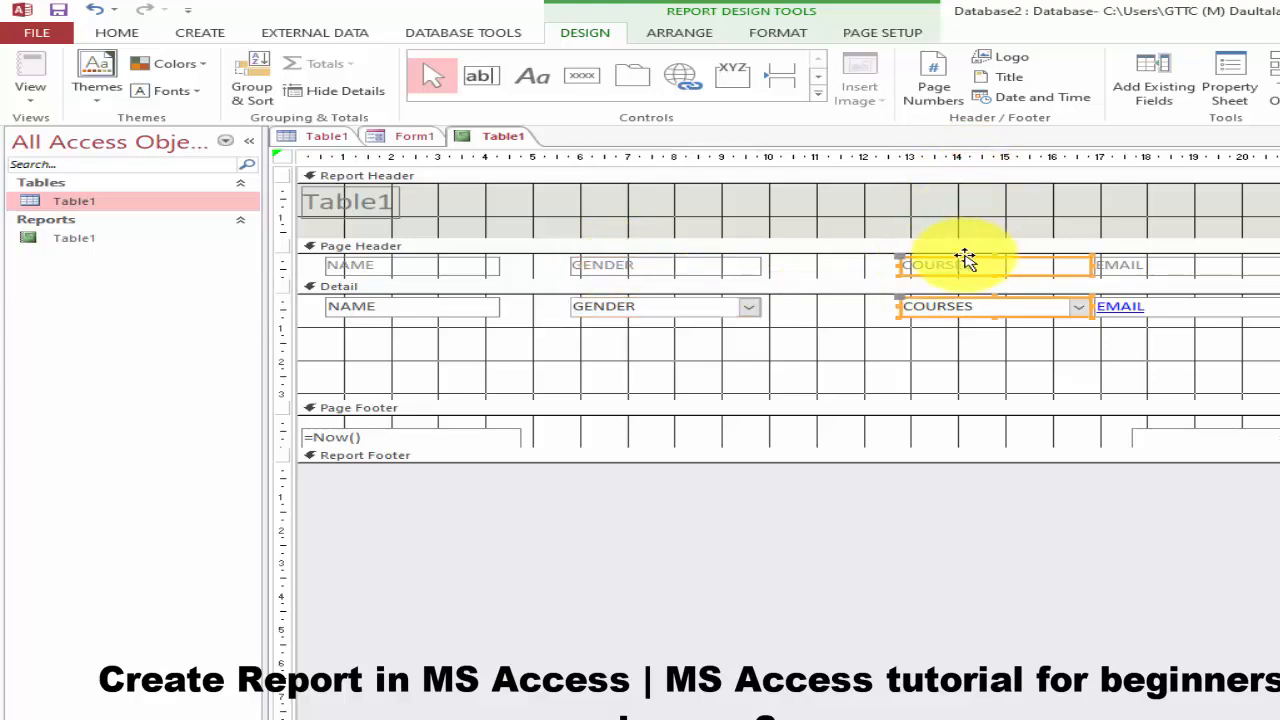
pyautogui.moveTo(966, 257); pyautogui.dragTo(888, 256)
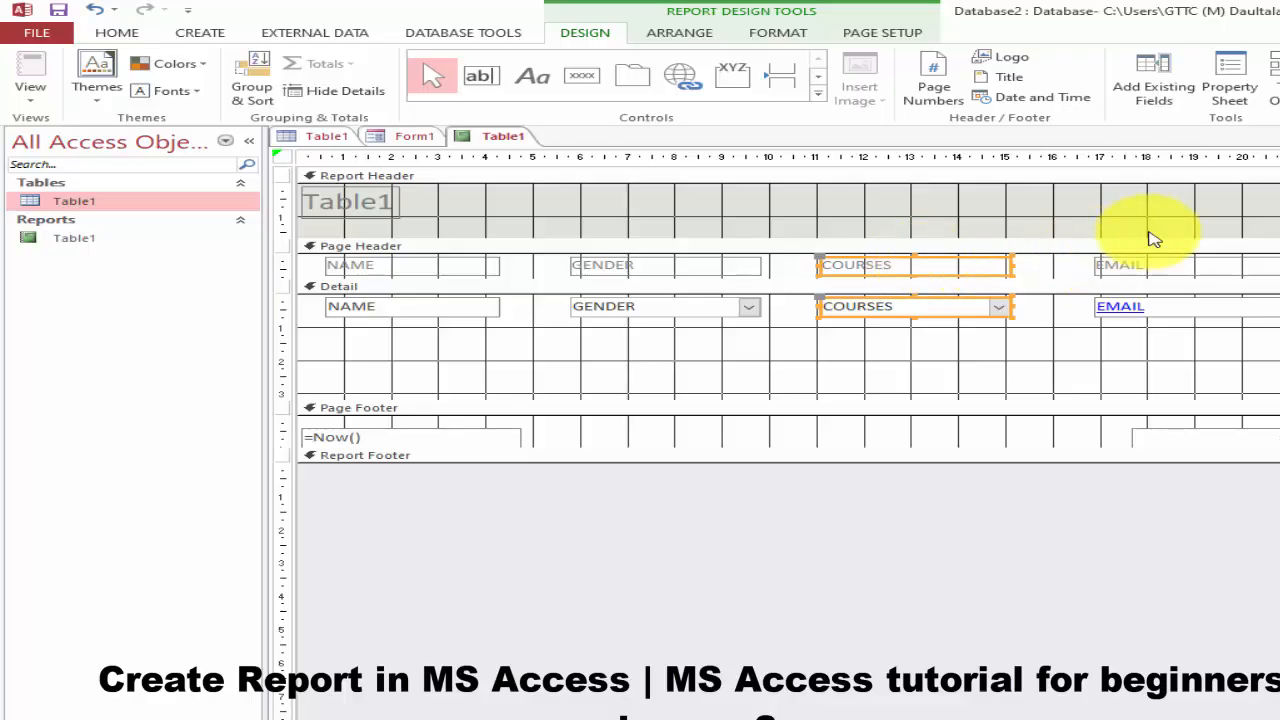
# - Extend the EMAIL label and field toward COURSES so they start at about 15.8 on the ruler
pyautogui.click(1149, 157)
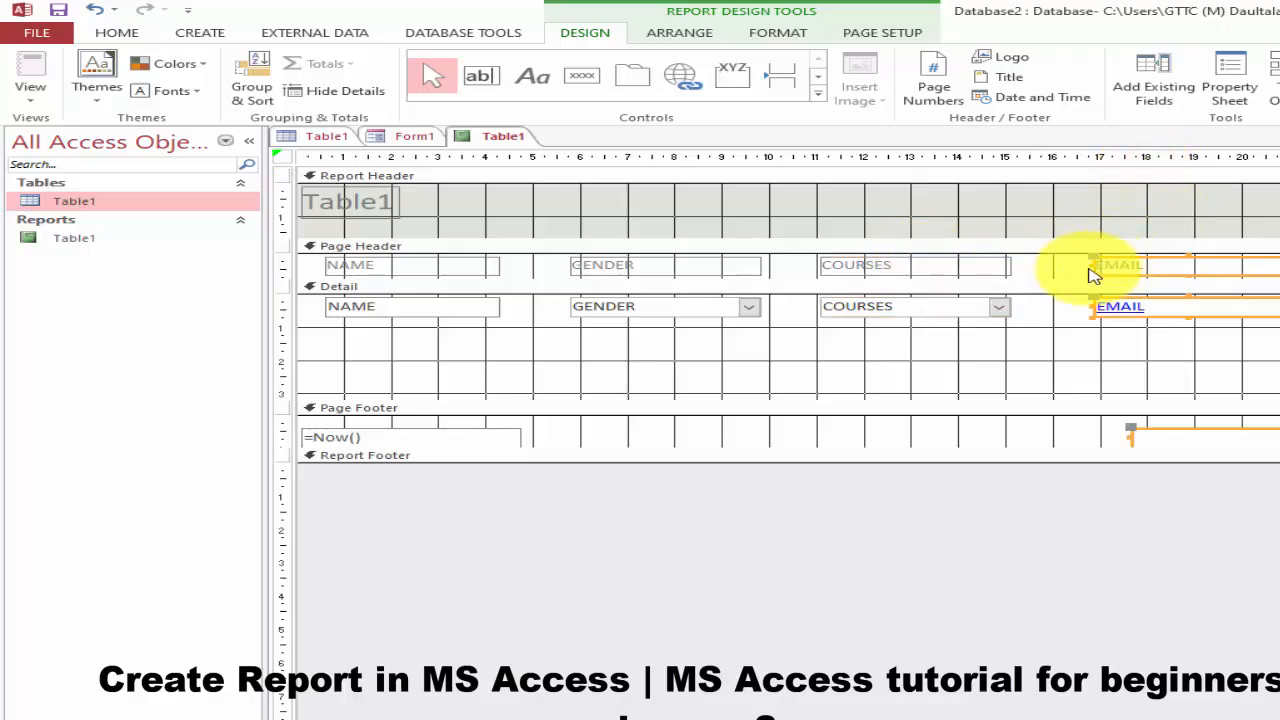
pyautogui.moveTo(1095, 266); pyautogui.dragTo(1041, 264)
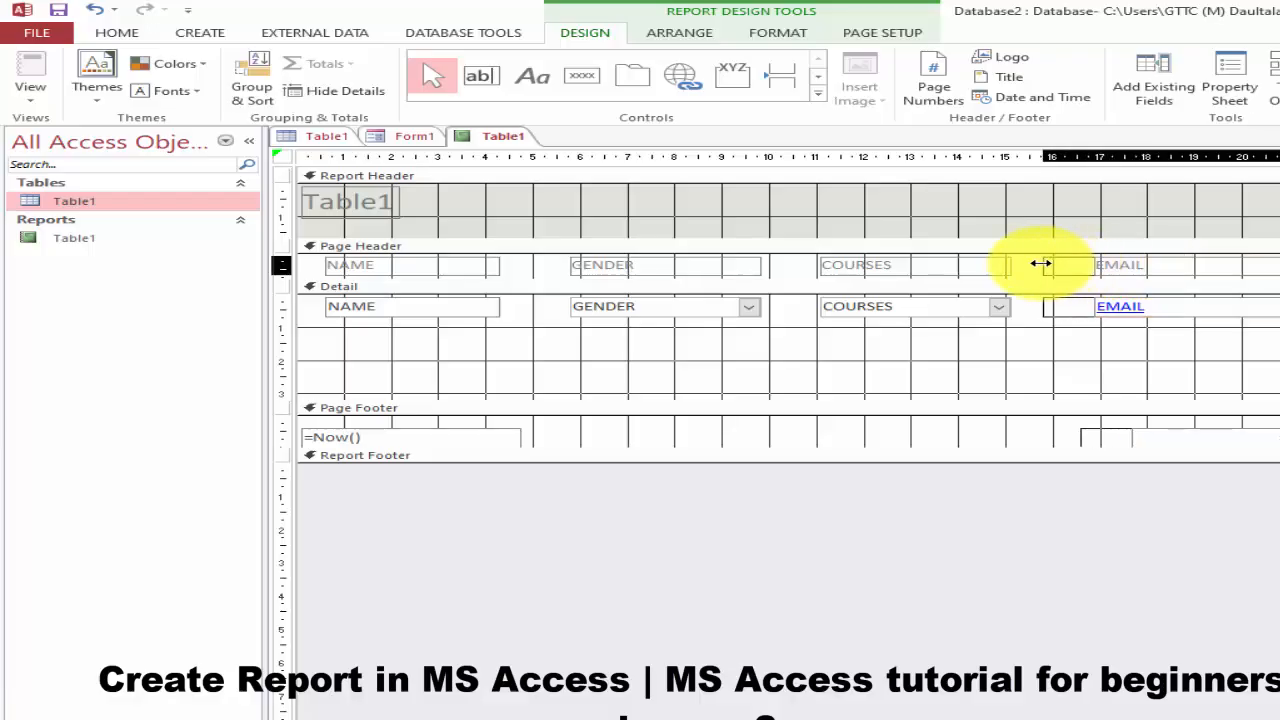
pyautogui.click(963, 263)
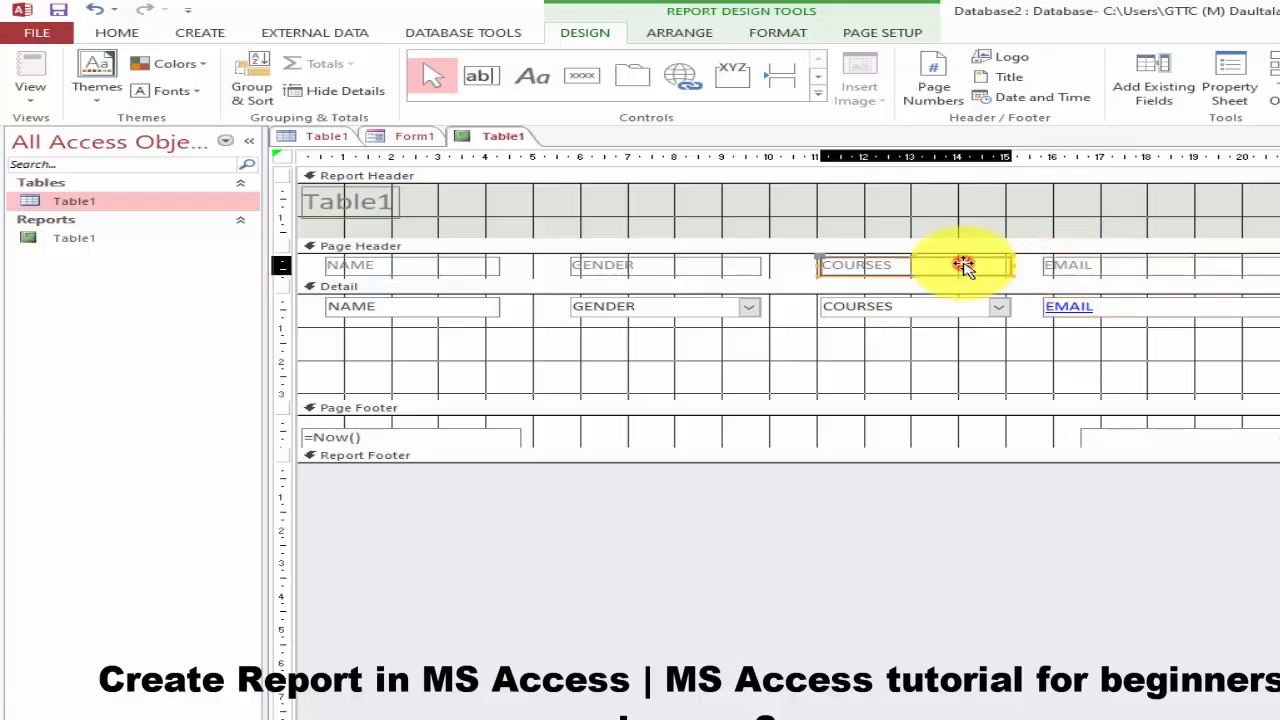
# - Narrow the COURSES label and field until they end at about 14 on the ruler
pyautogui.click(937, 158)
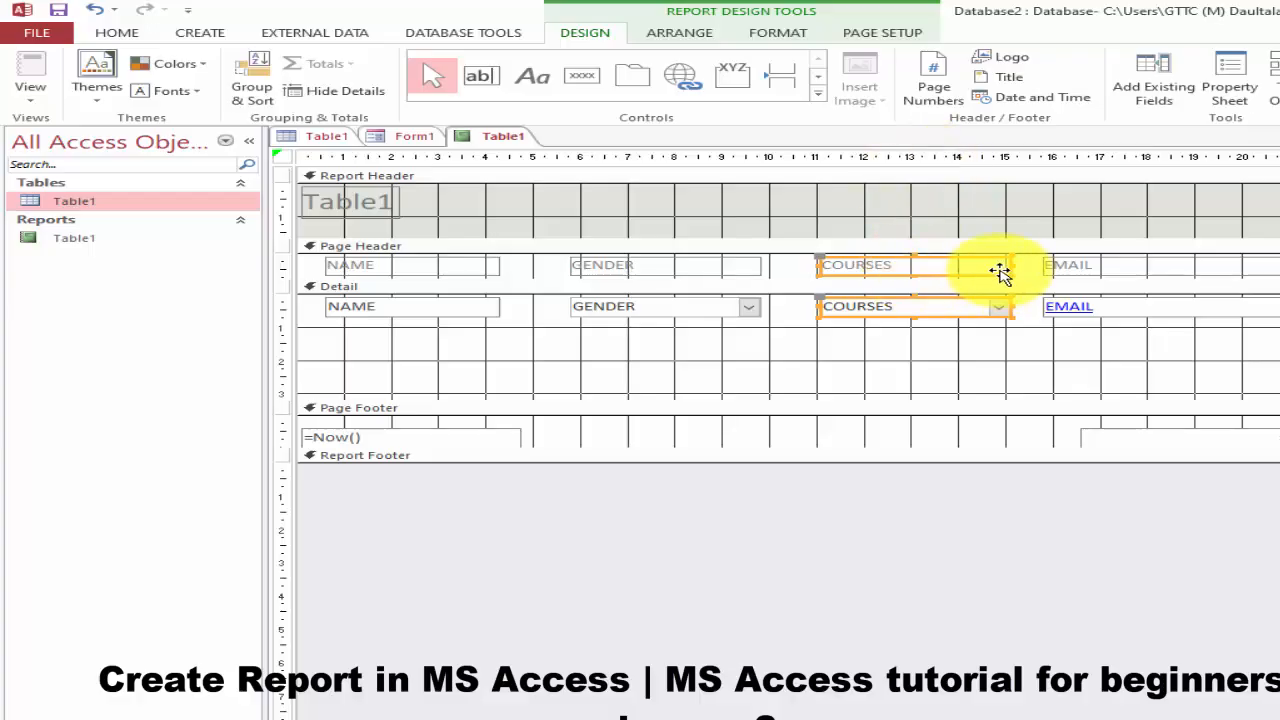
pyautogui.moveTo(1012, 266); pyautogui.dragTo(956, 266)
pyautogui.click(1086, 266)
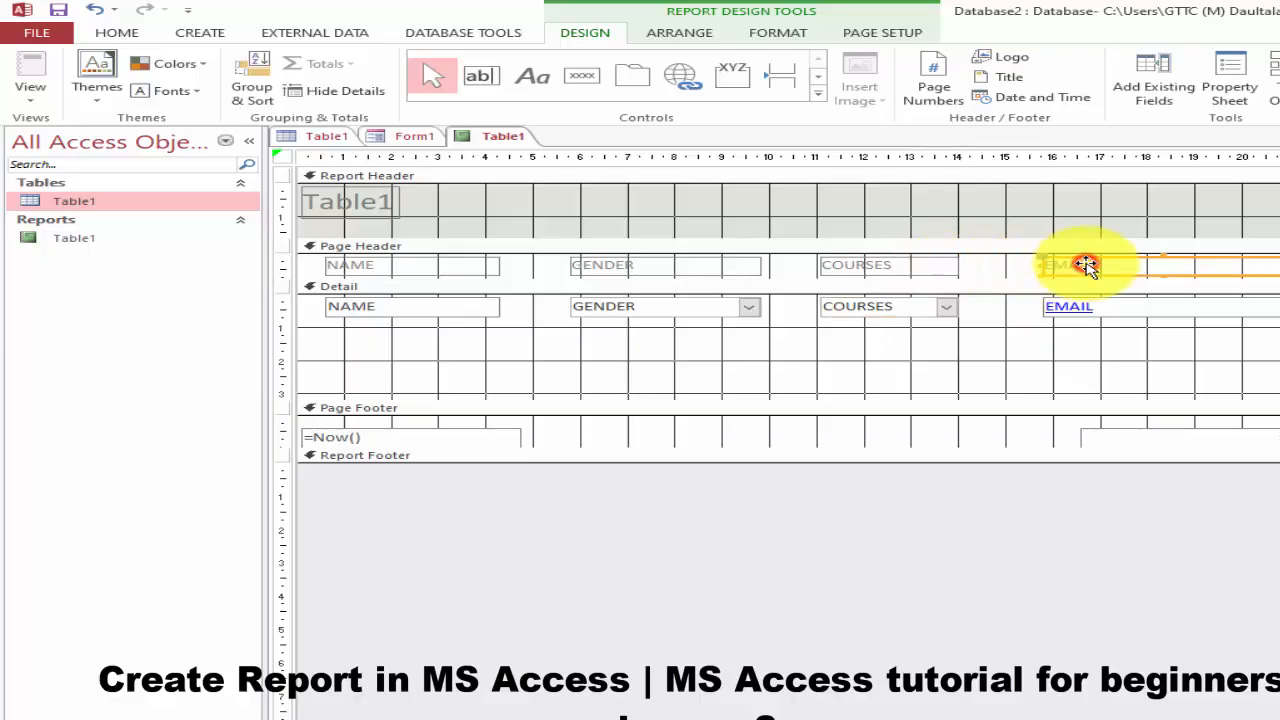
# - Narrow the GENDER label and field until they end at about 8.5 on the ruler
pyautogui.click(697, 268)
pyautogui.click(658, 156)
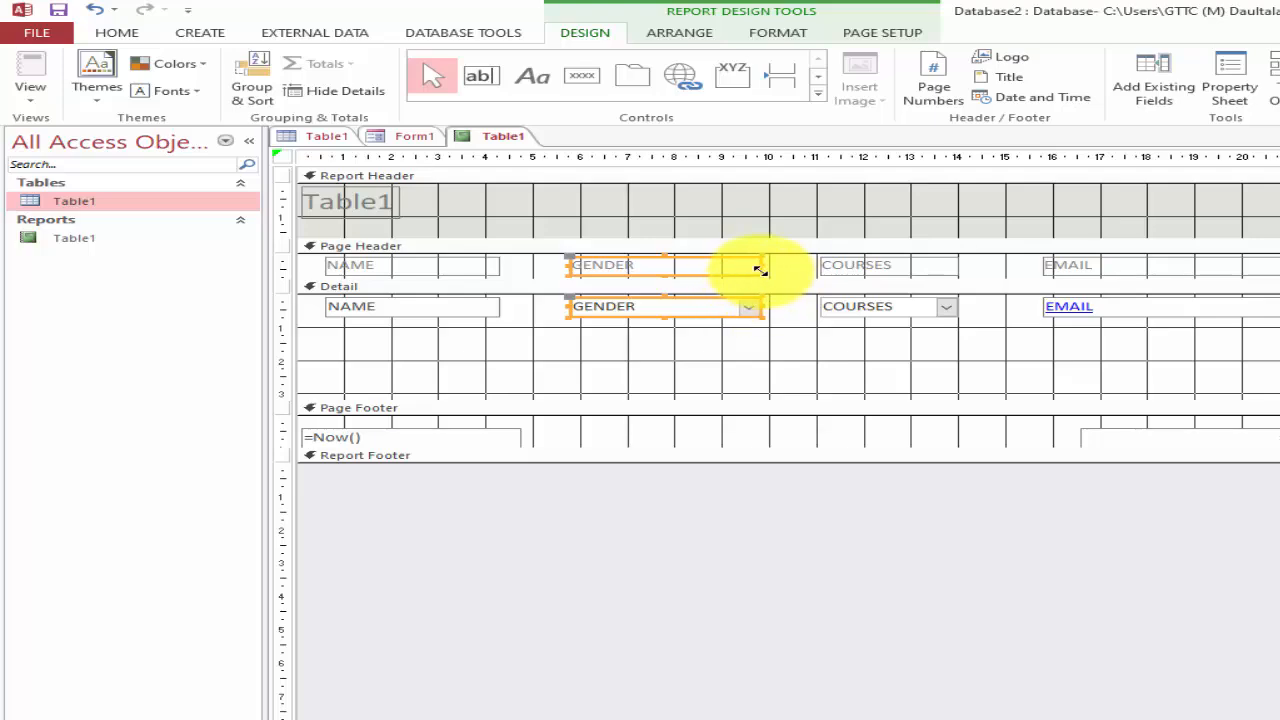
pyautogui.moveTo(757, 267); pyautogui.dragTo(701, 270)
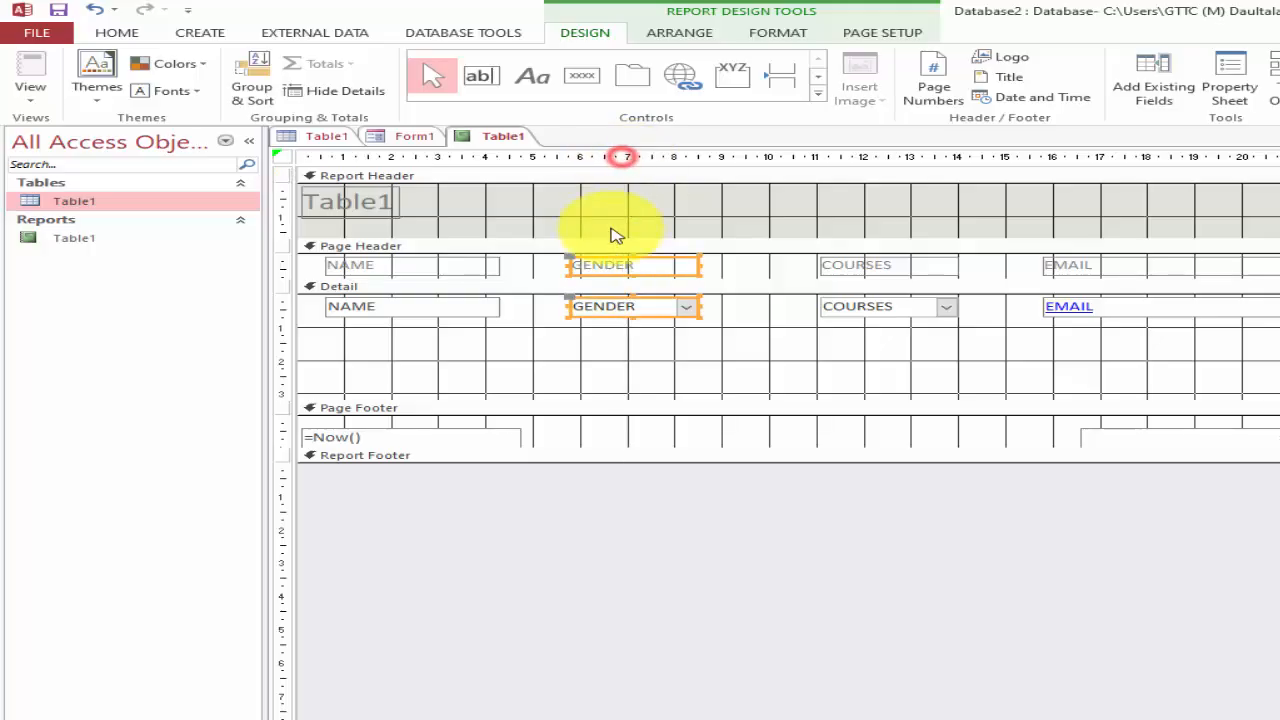
# - Move the GENDER and COURSES columns closer to NAME, starting at about 5.3 and 8.9 on the ruler
pyautogui.click(616, 260)
pyautogui.moveTo(616, 260); pyautogui.dragTo(592, 263)
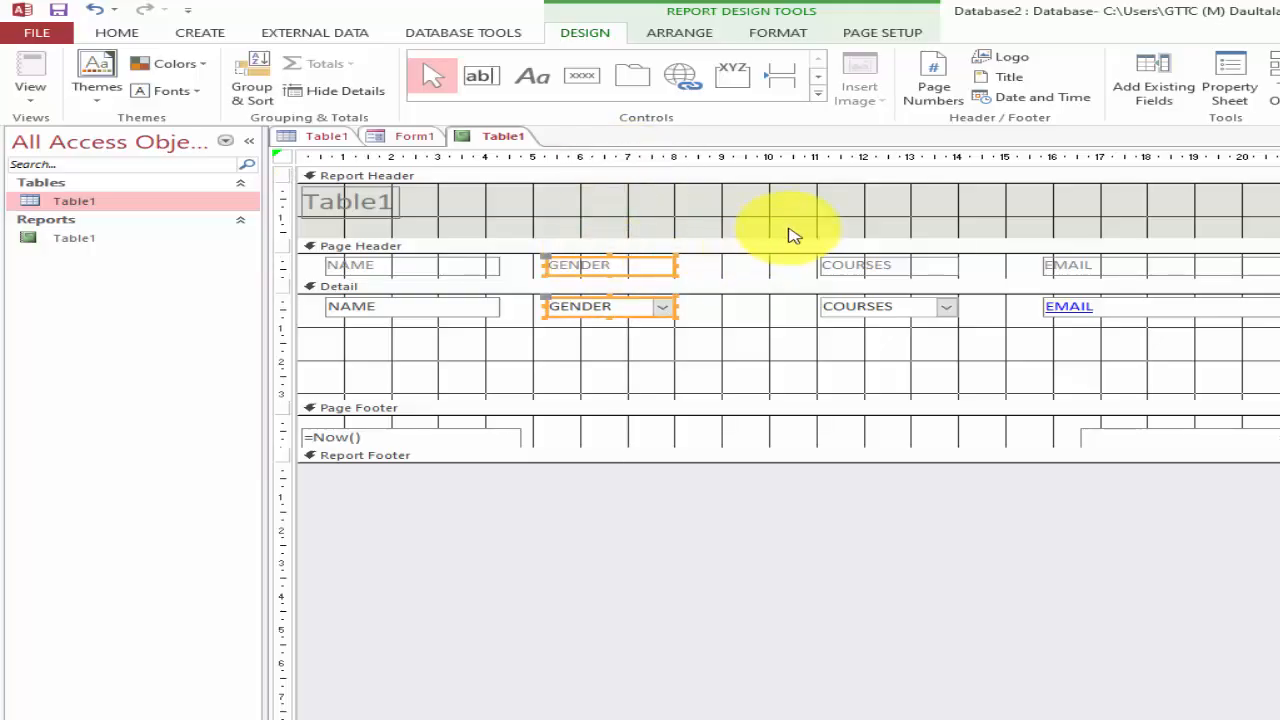
pyautogui.click(867, 157)
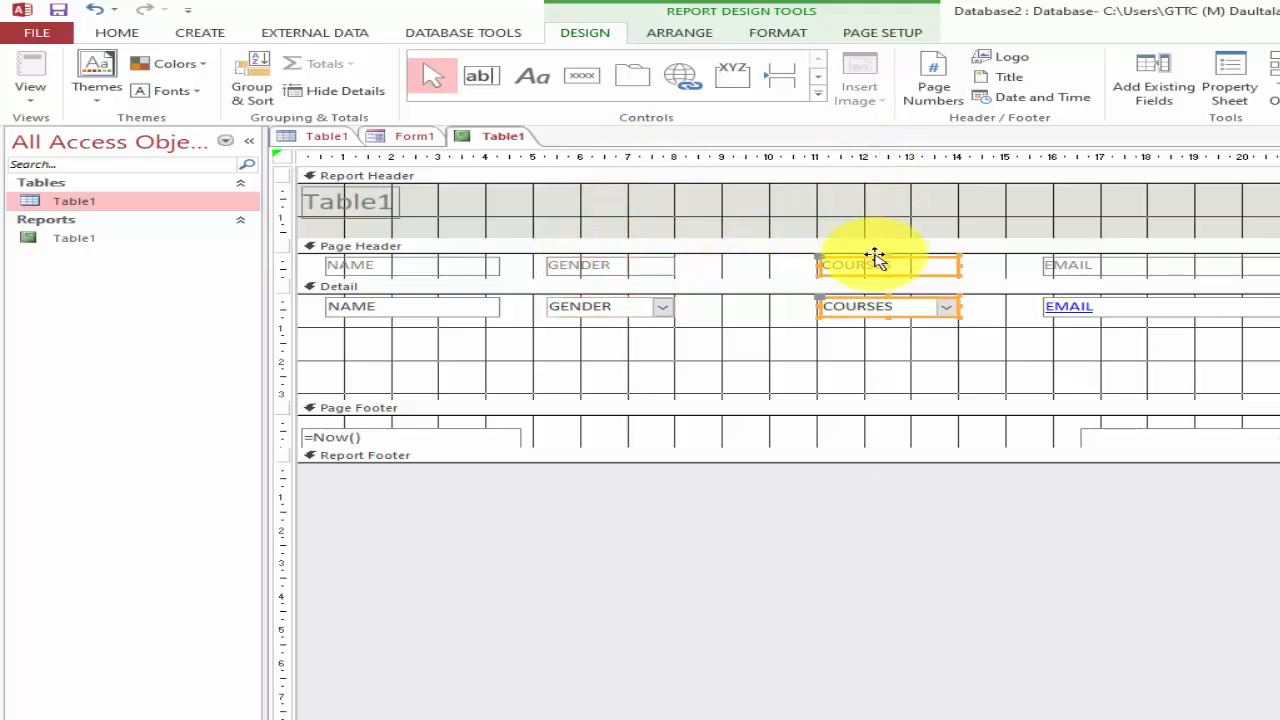
pyautogui.moveTo(871, 257); pyautogui.dragTo(771, 258)
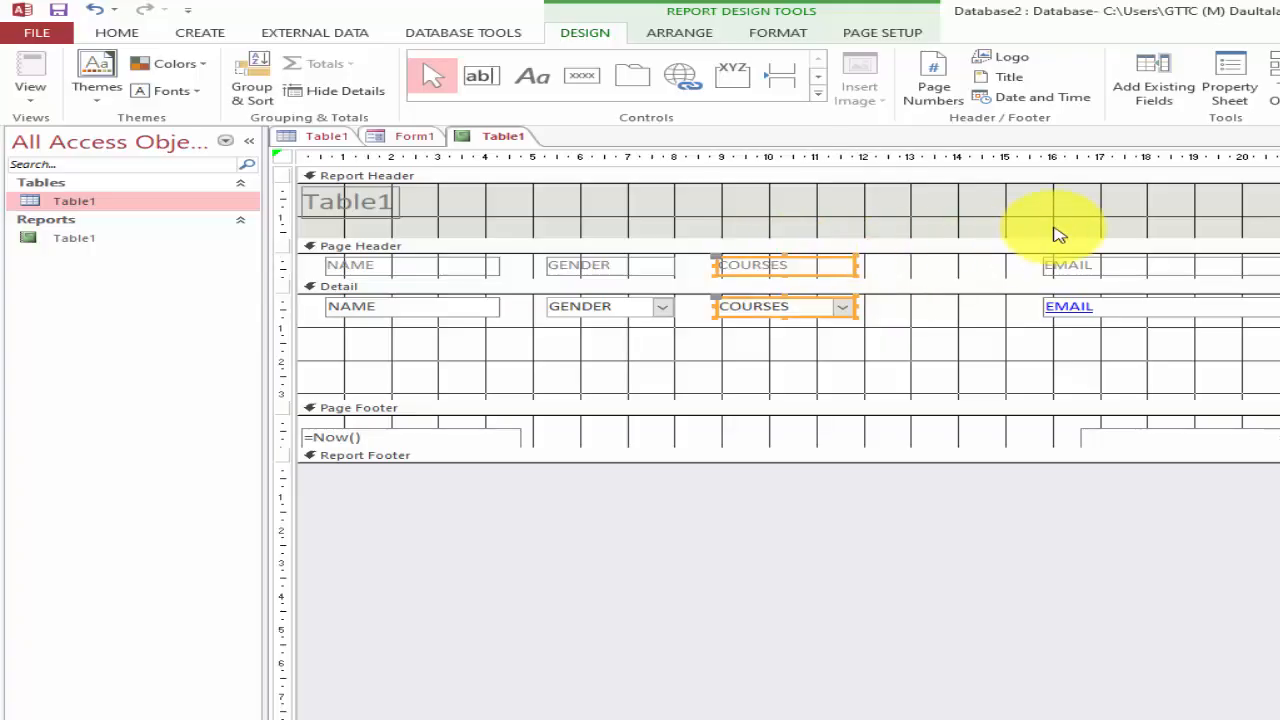
# - Move the EMAIL column next to COURSES at about 12.5 on the ruler and widen it to end at about 19
pyautogui.click(1095, 157)
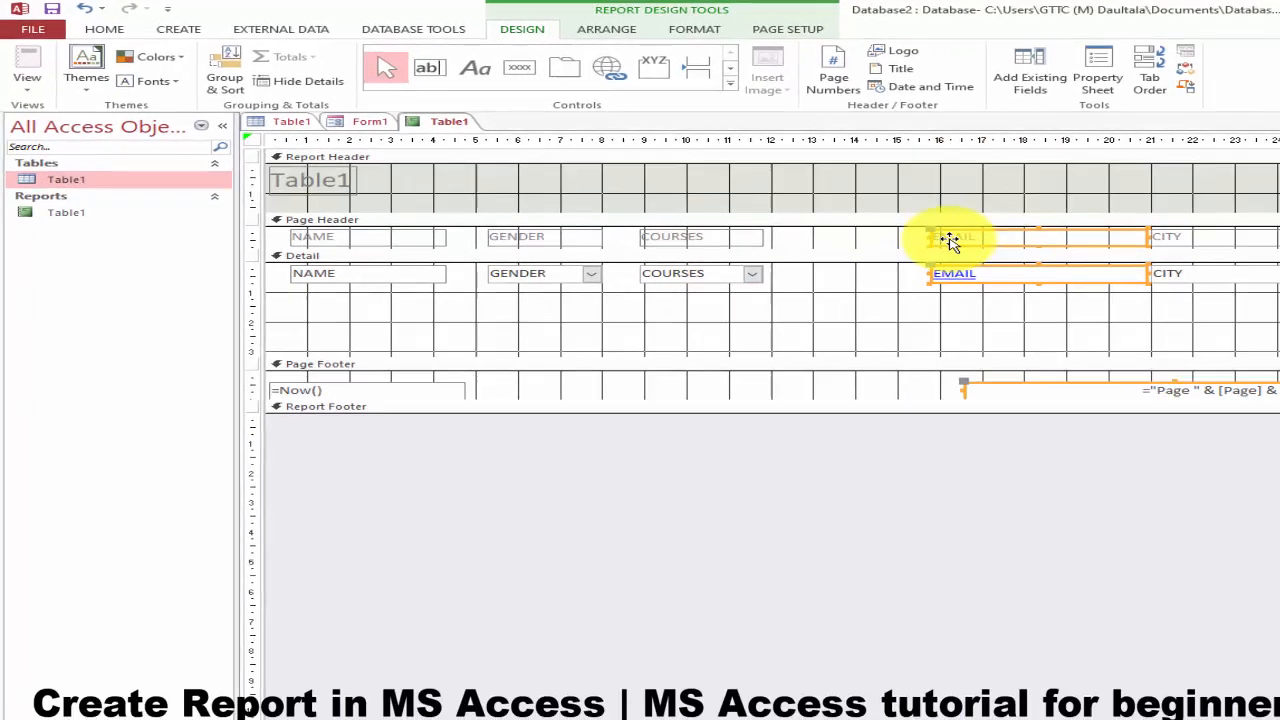
pyautogui.moveTo(950, 240); pyautogui.dragTo(826, 238)
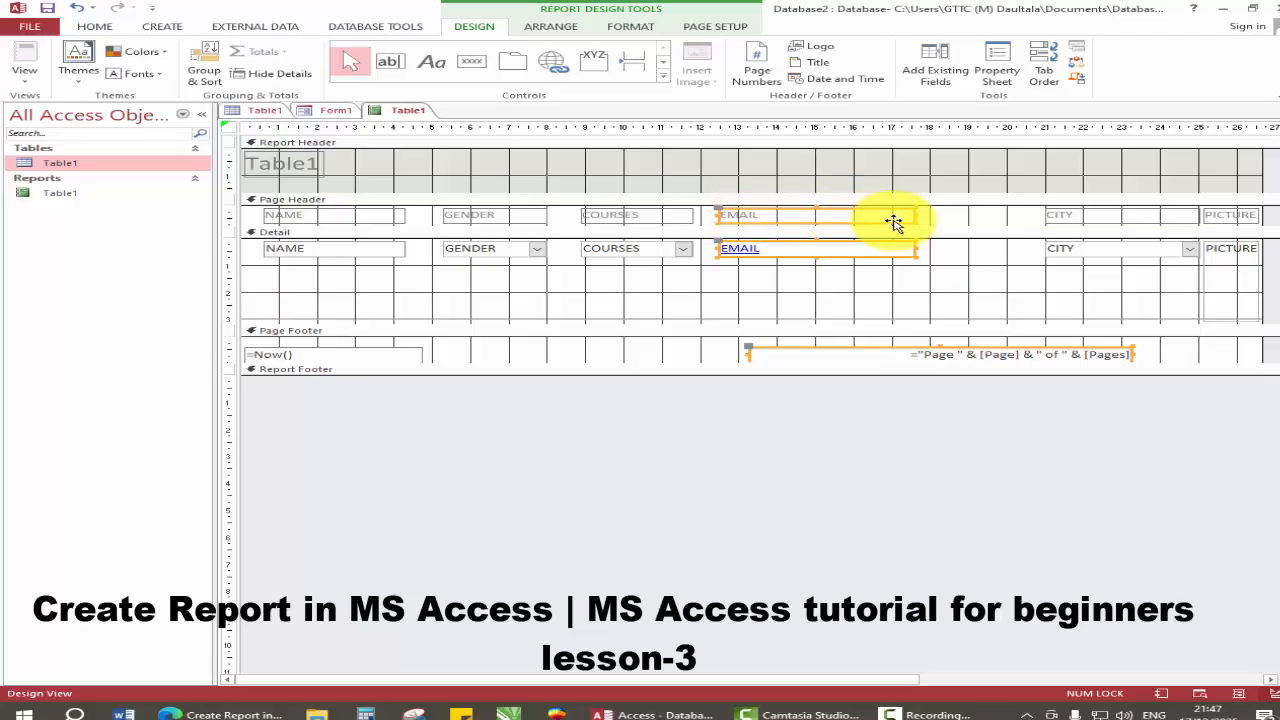
pyautogui.moveTo(916, 214); pyautogui.dragTo(968, 214)
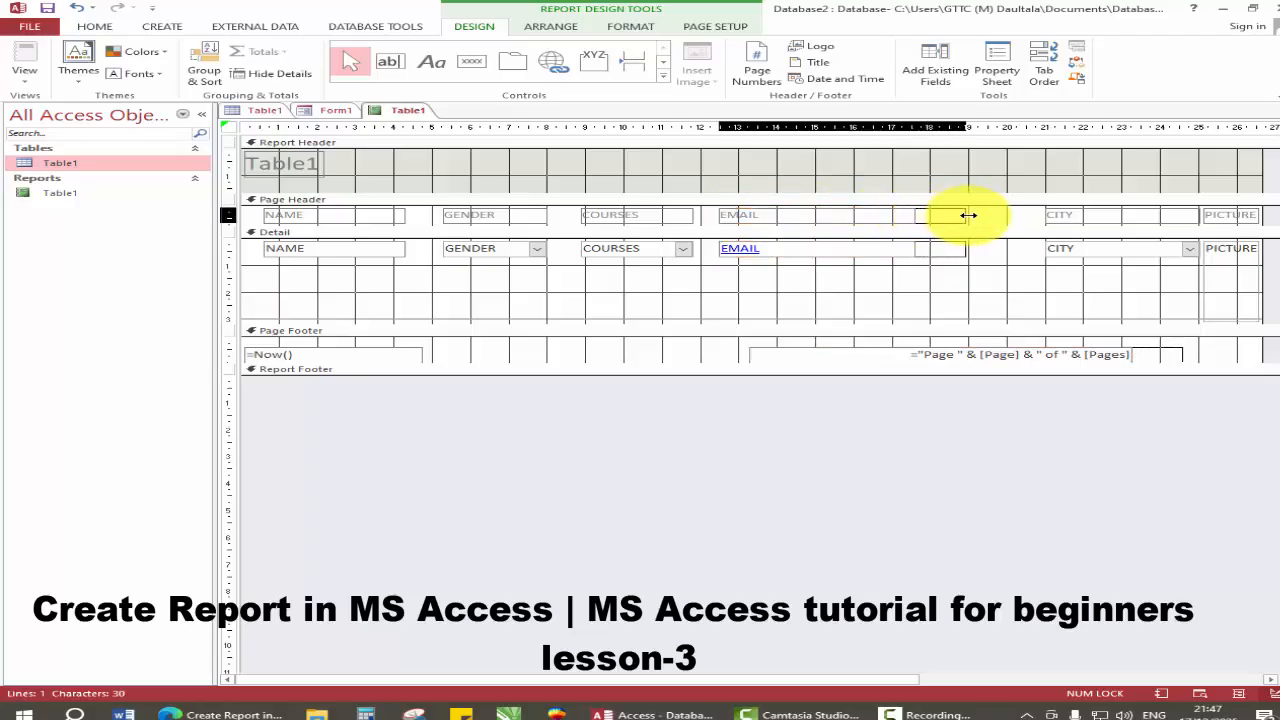
# - Move the CITY and PICTURE columns closer to EMAIL, starting at about 19.7 and 24.5 on the ruler
pyautogui.click(1078, 122)
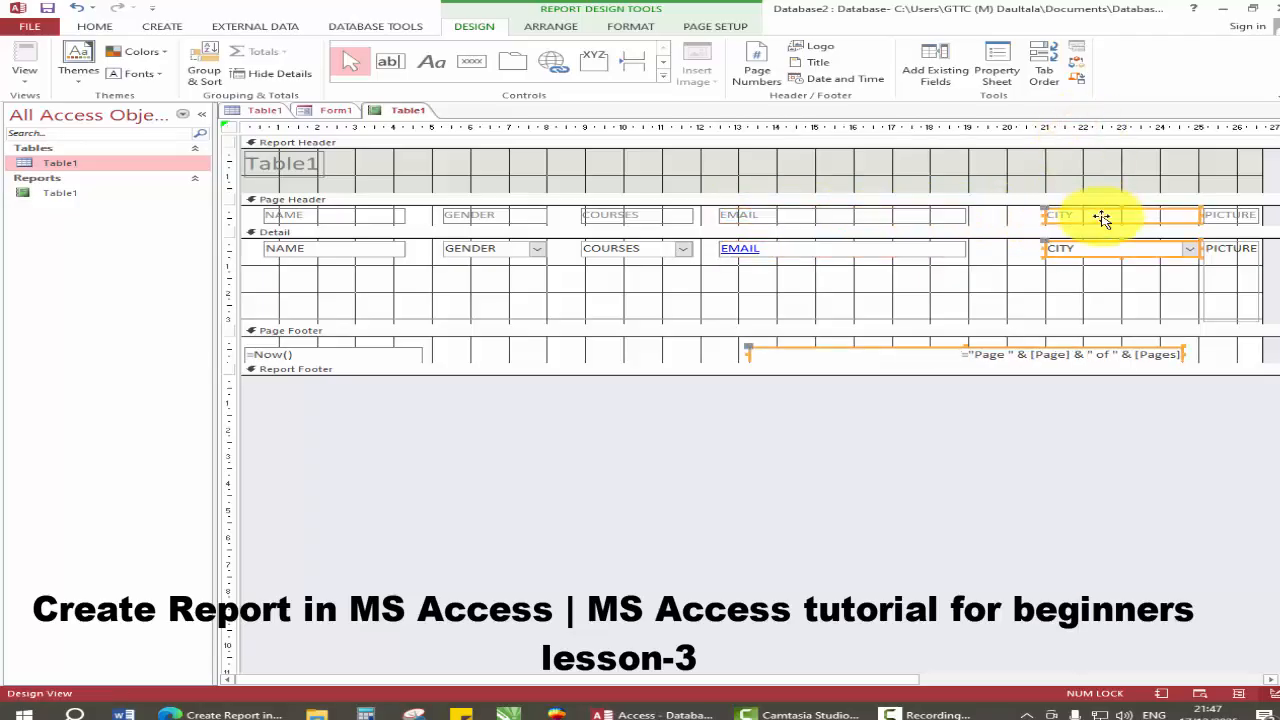
pyautogui.moveTo(1100, 214); pyautogui.dragTo(1053, 217)
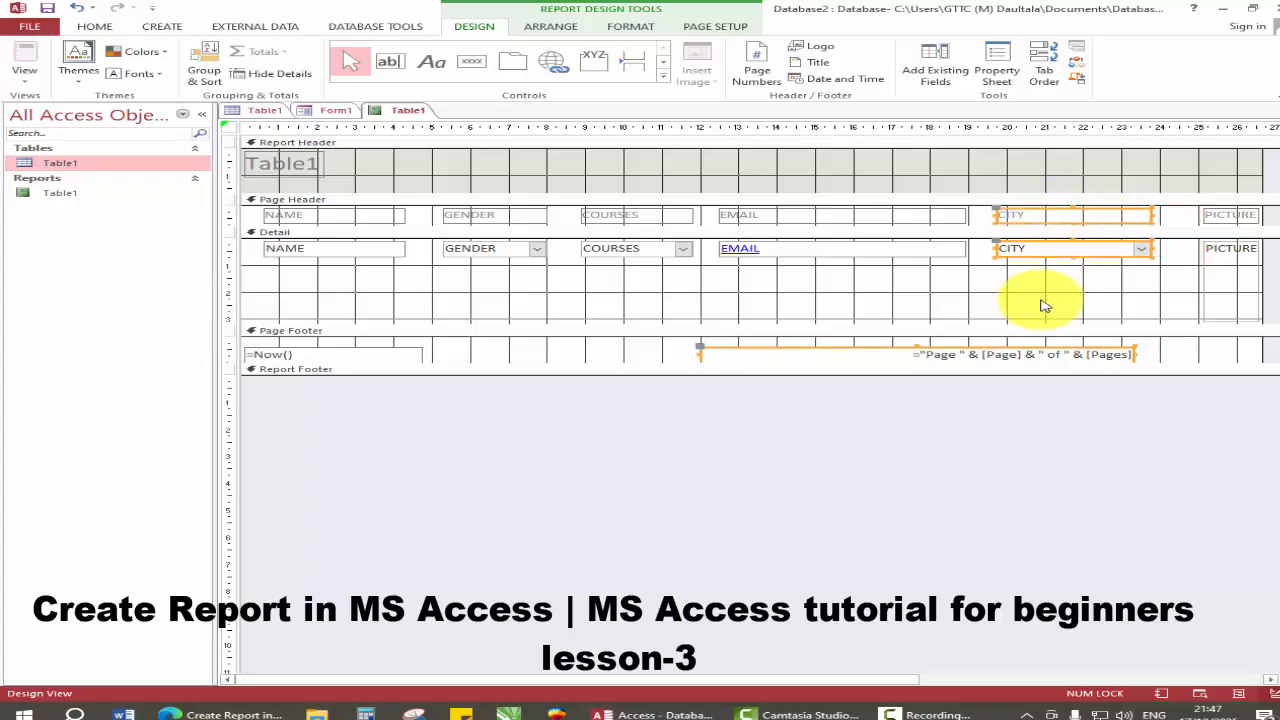
pyautogui.moveTo(905, 680); pyautogui.dragTo(1097, 667)
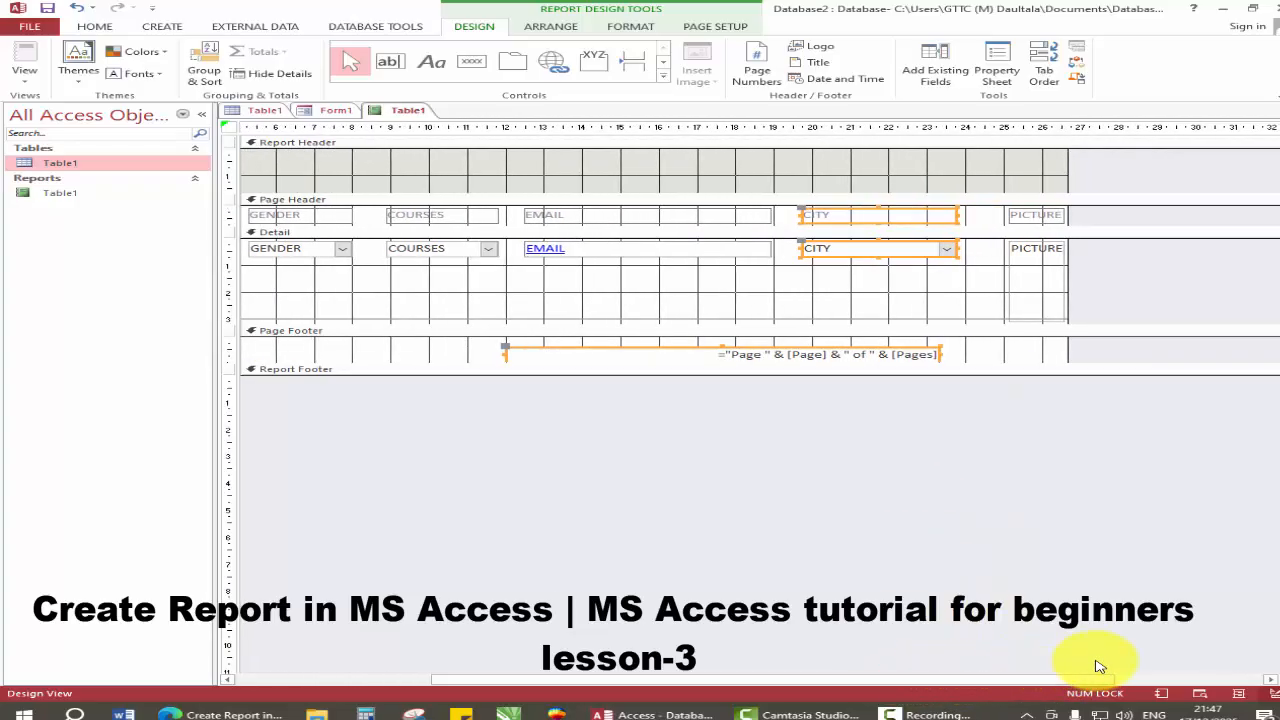
pyautogui.click(1032, 124)
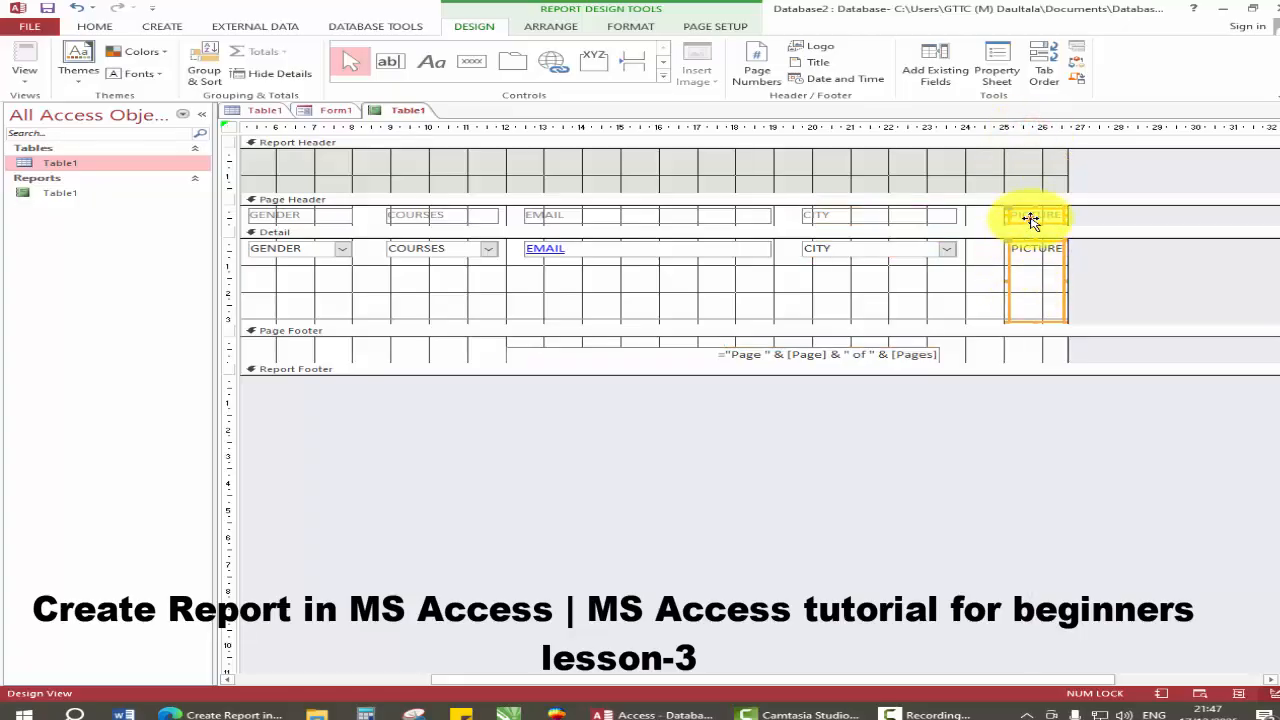
pyautogui.moveTo(1020, 220); pyautogui.dragTo(1006, 218)
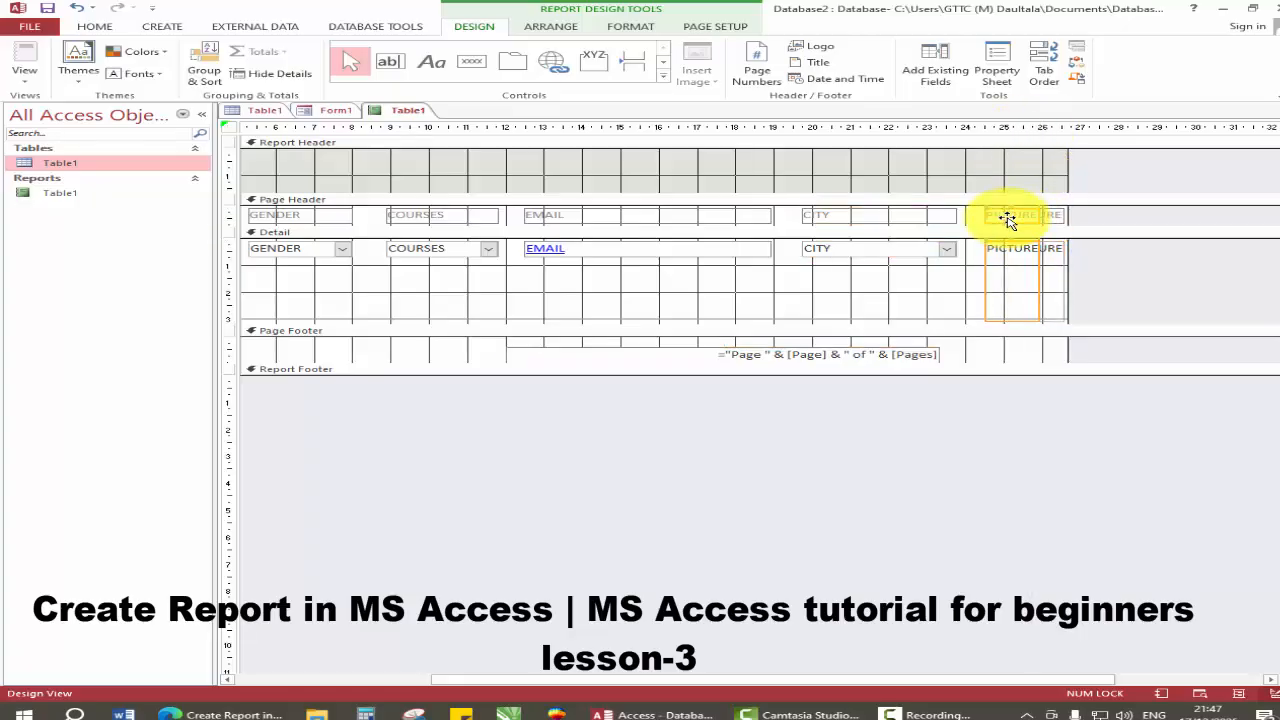
# - Shorten the PICTURE field to about 2 on the vertical ruler and enlarge the Page Header to fit a PICTURE label about 1.9 high
pyautogui.moveTo(1013, 324); pyautogui.dragTo(1016, 292)
pyautogui.moveTo(989, 228); pyautogui.dragTo(978, 267)
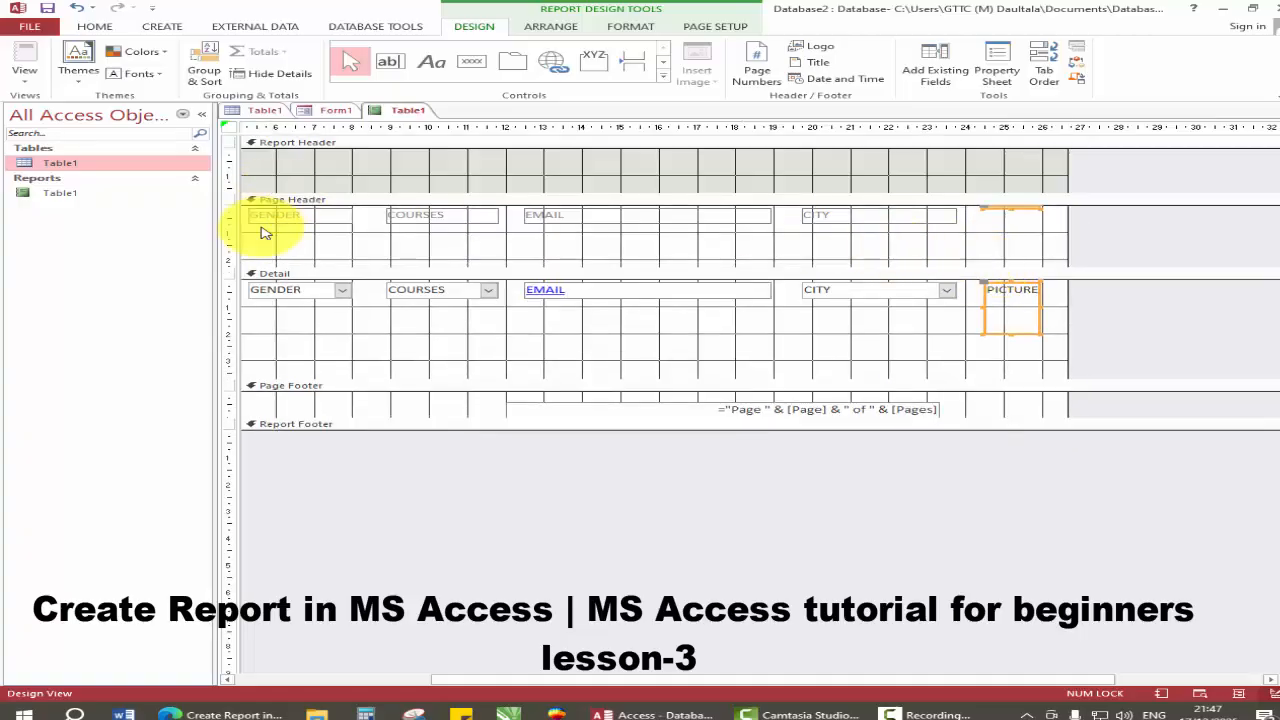
pyautogui.click(1010, 209)
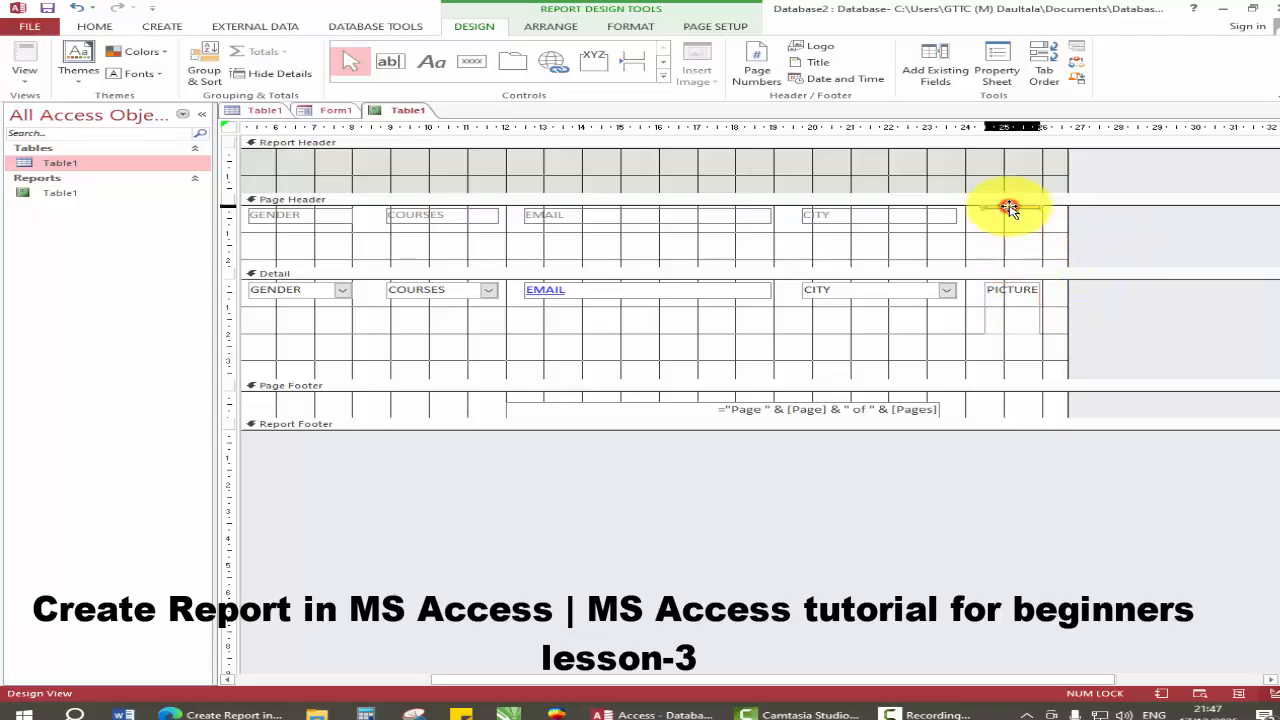
pyautogui.moveTo(1010, 217); pyautogui.dragTo(1008, 241)
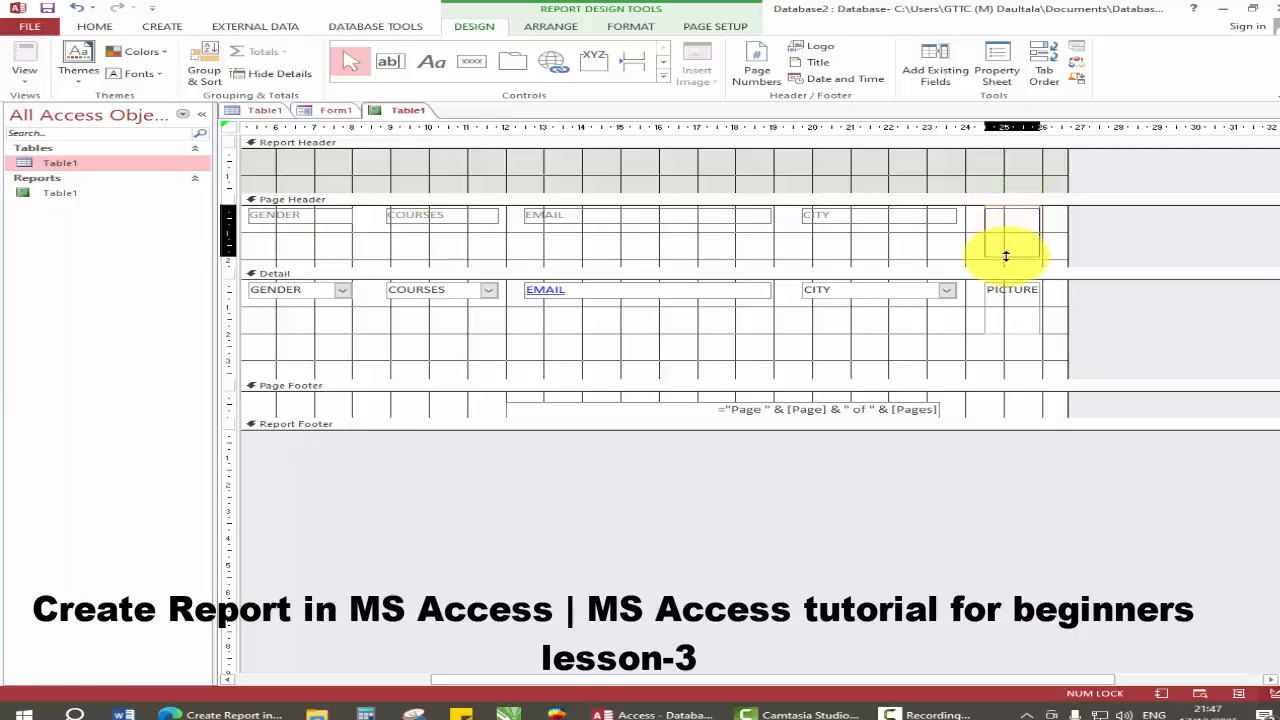
# - Resize the Detail, Page Footer and Report Footer sections to heights of about 2.8, 2.3 and 1.9 on the vertical ruler
pyautogui.click(1017, 301)
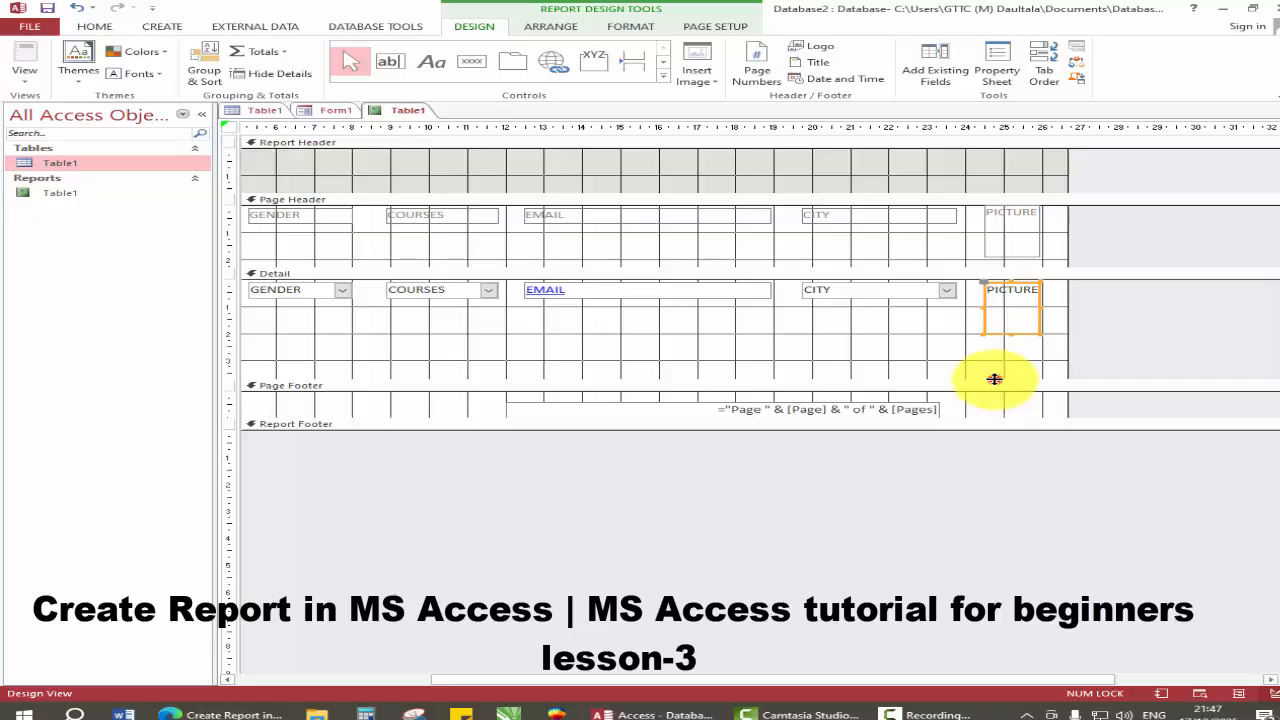
pyautogui.moveTo(994, 379); pyautogui.dragTo(994, 356)
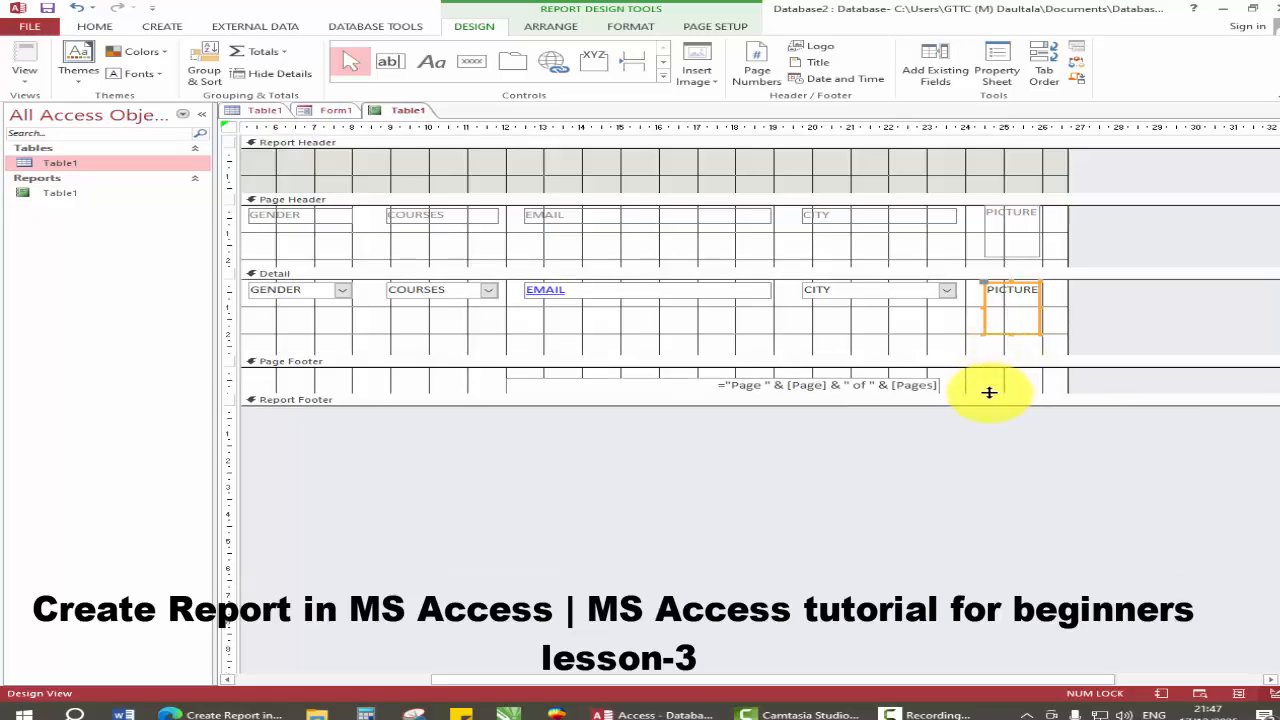
pyautogui.moveTo(986, 404); pyautogui.dragTo(980, 455)
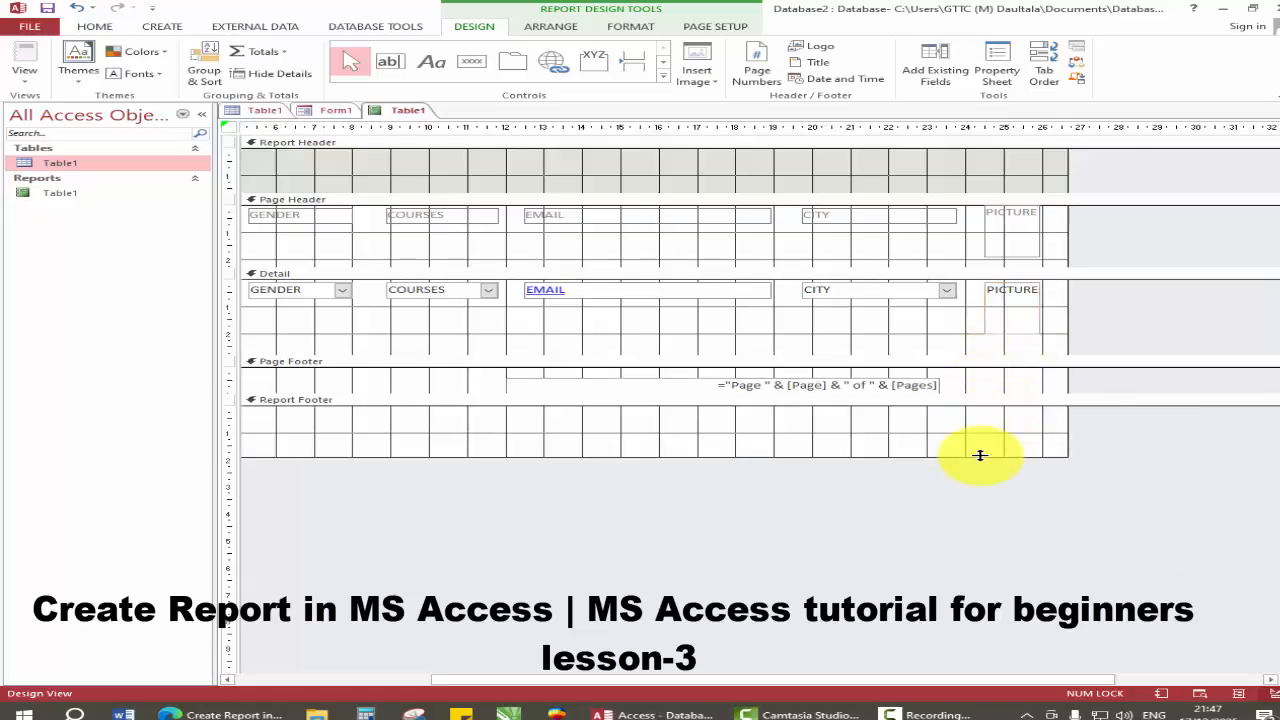
pyautogui.click(955, 400)
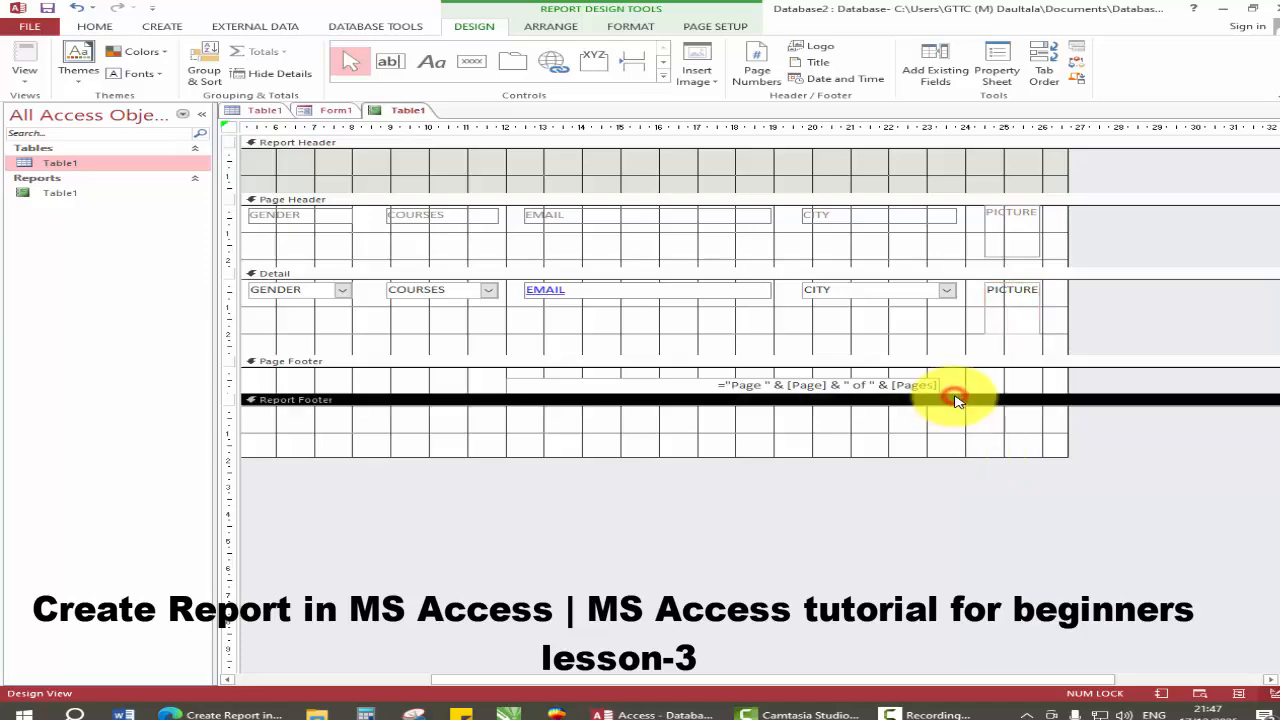
pyautogui.moveTo(957, 391); pyautogui.dragTo(957, 436)
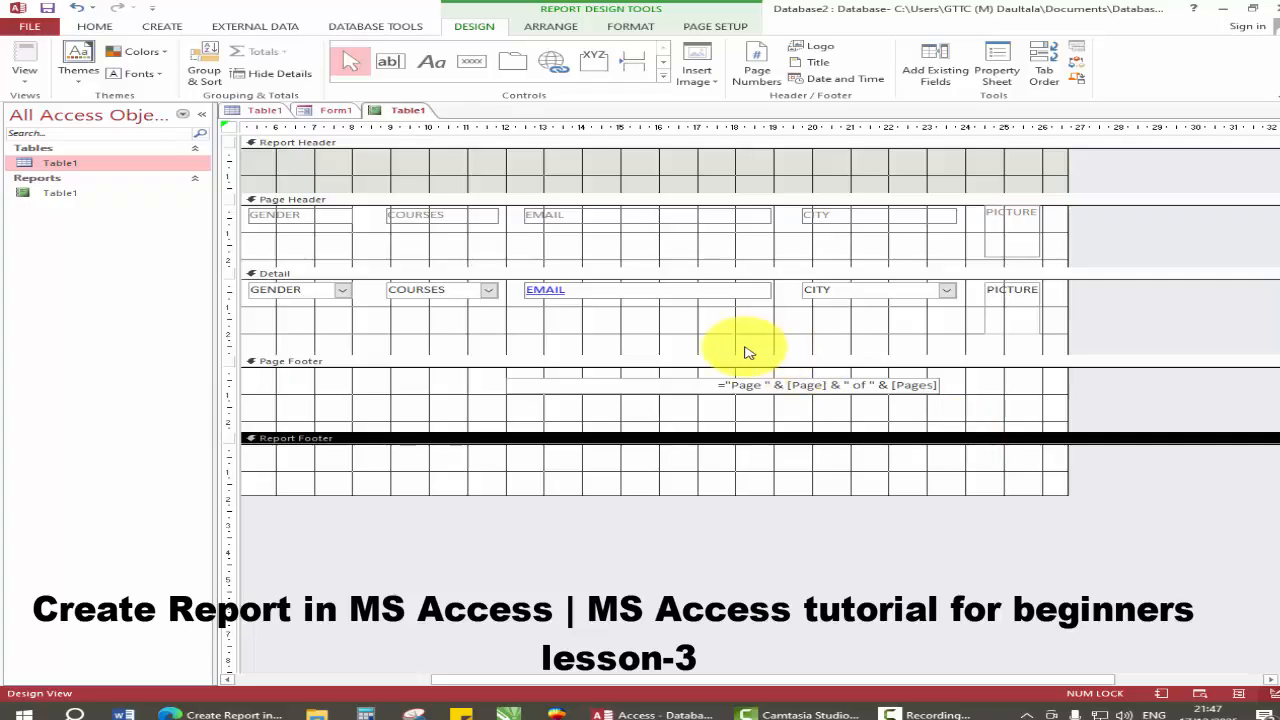
# - Preview the report for printing, look over all its columns, and return to the design
pyautogui.click(24, 75)
pyautogui.click(90, 132)
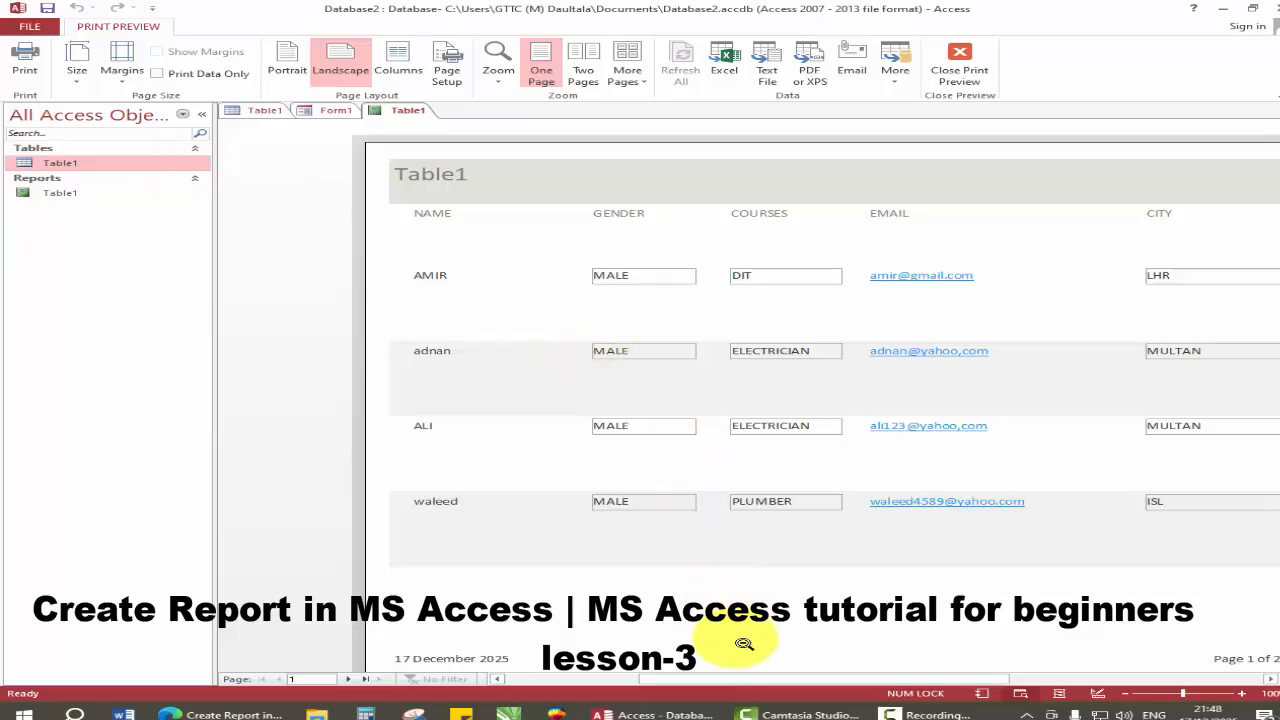
pyautogui.moveTo(731, 677); pyautogui.dragTo(824, 680)
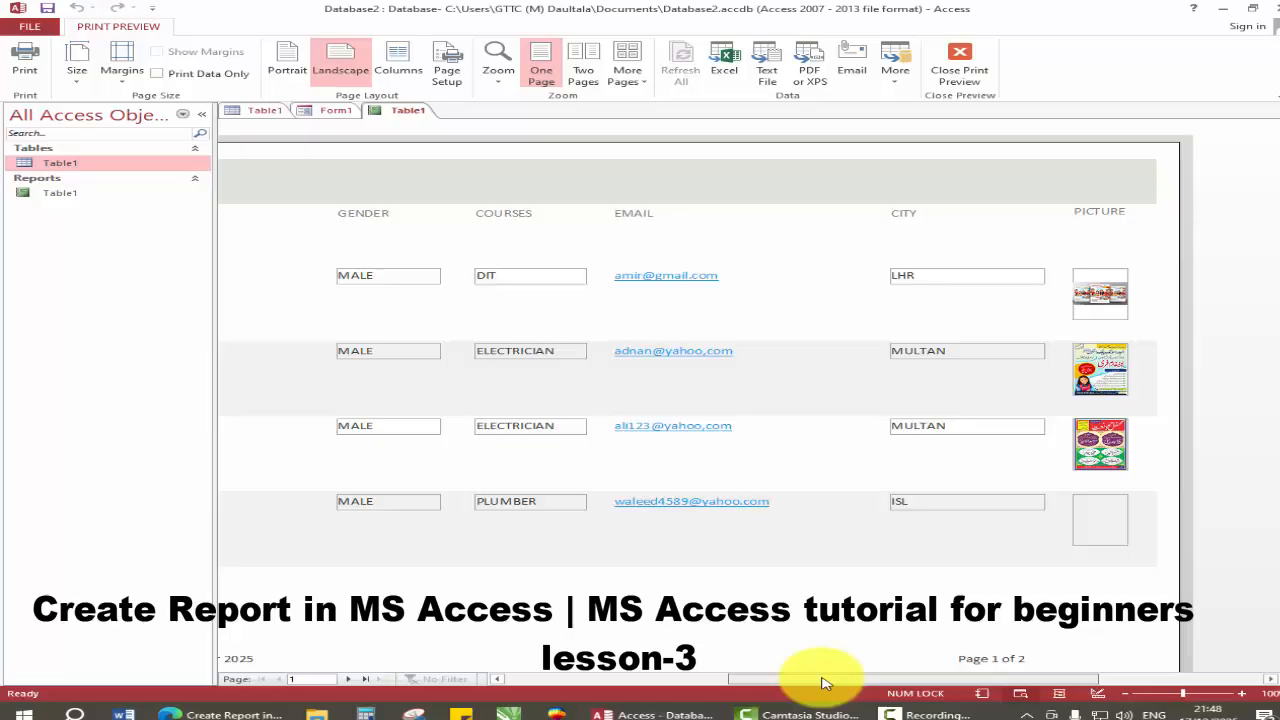
pyautogui.moveTo(822, 683); pyautogui.dragTo(688, 677)
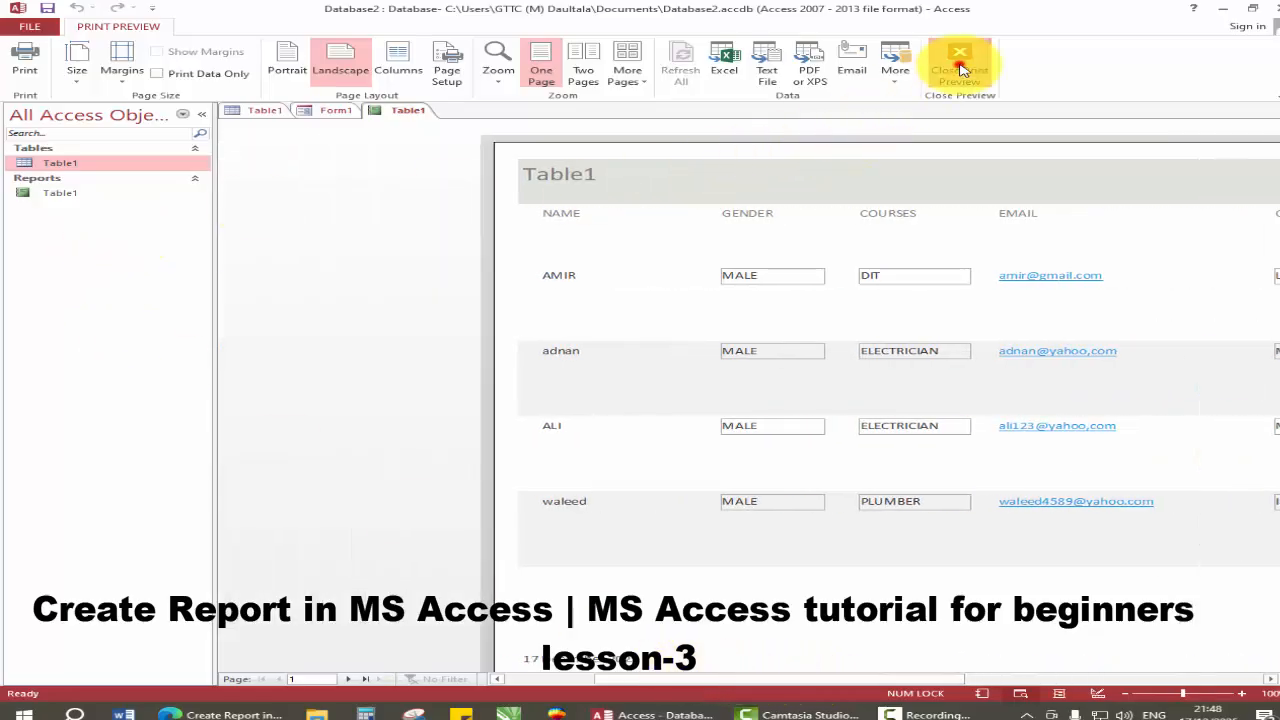
pyautogui.click(959, 62)
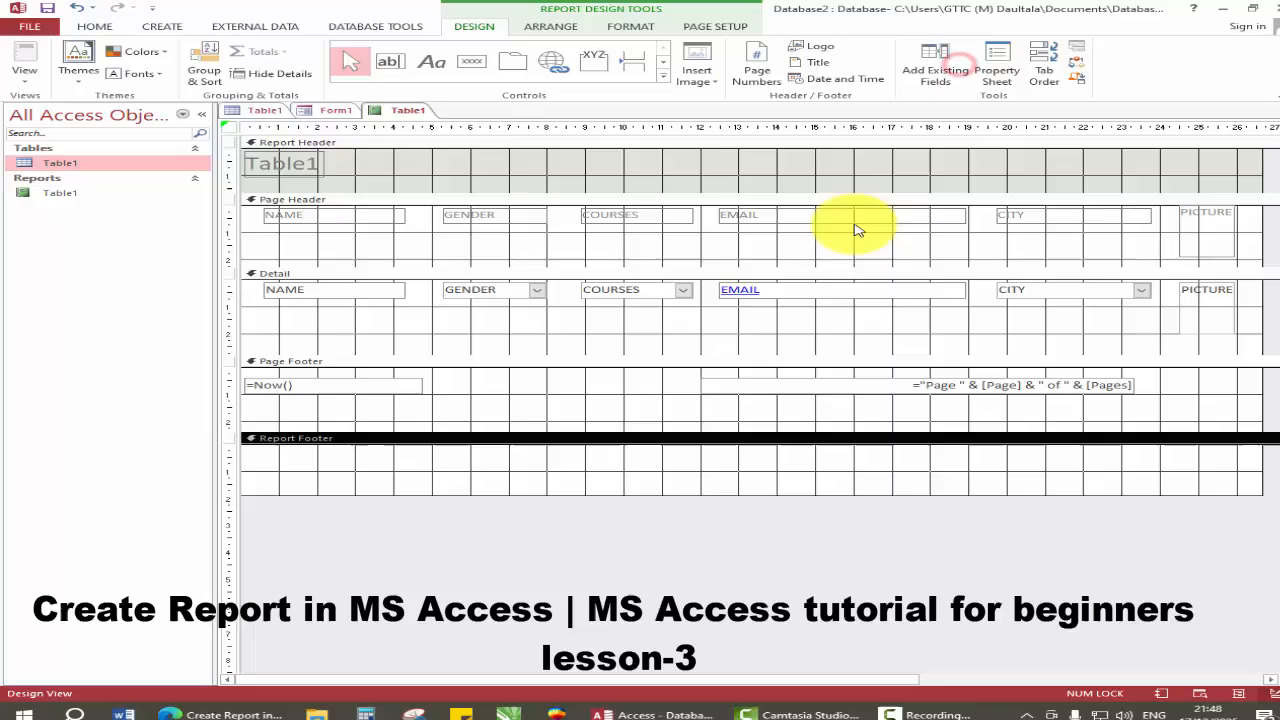
# - Switch the report to Layout View, slightly narrow the NAME field and shorten the Table1 title band
pyautogui.click(32, 84)
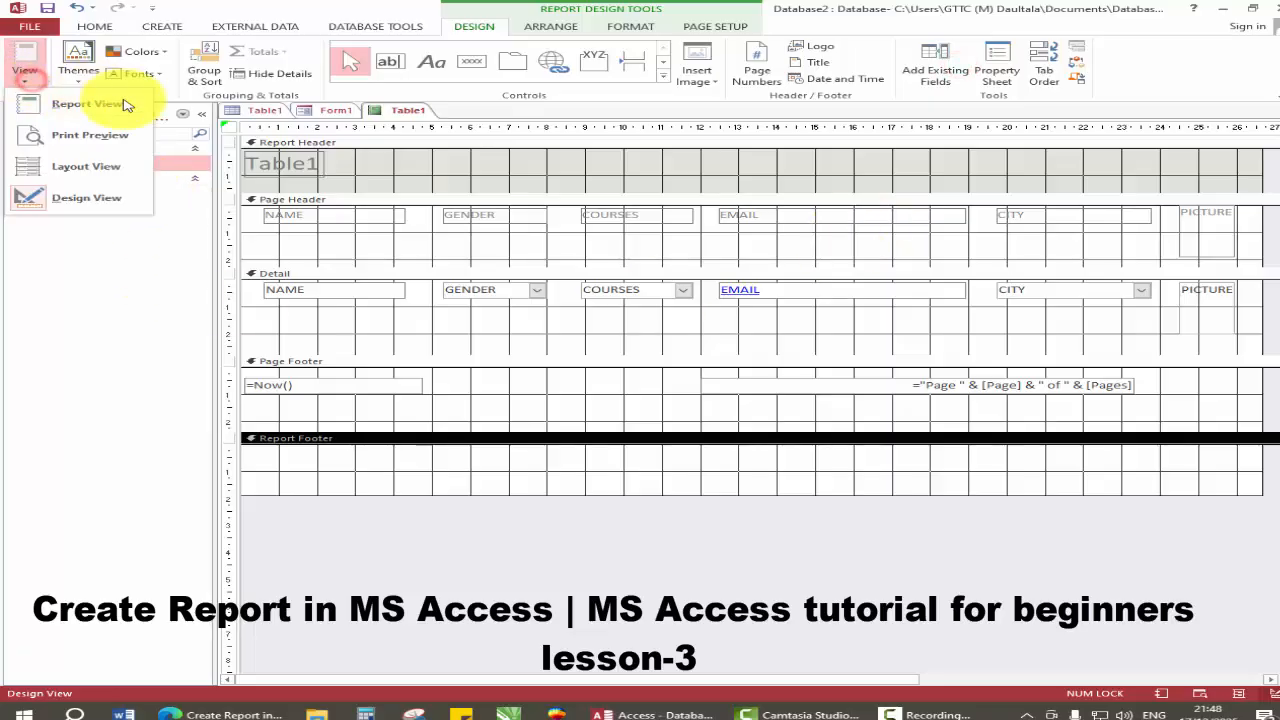
pyautogui.click(97, 170)
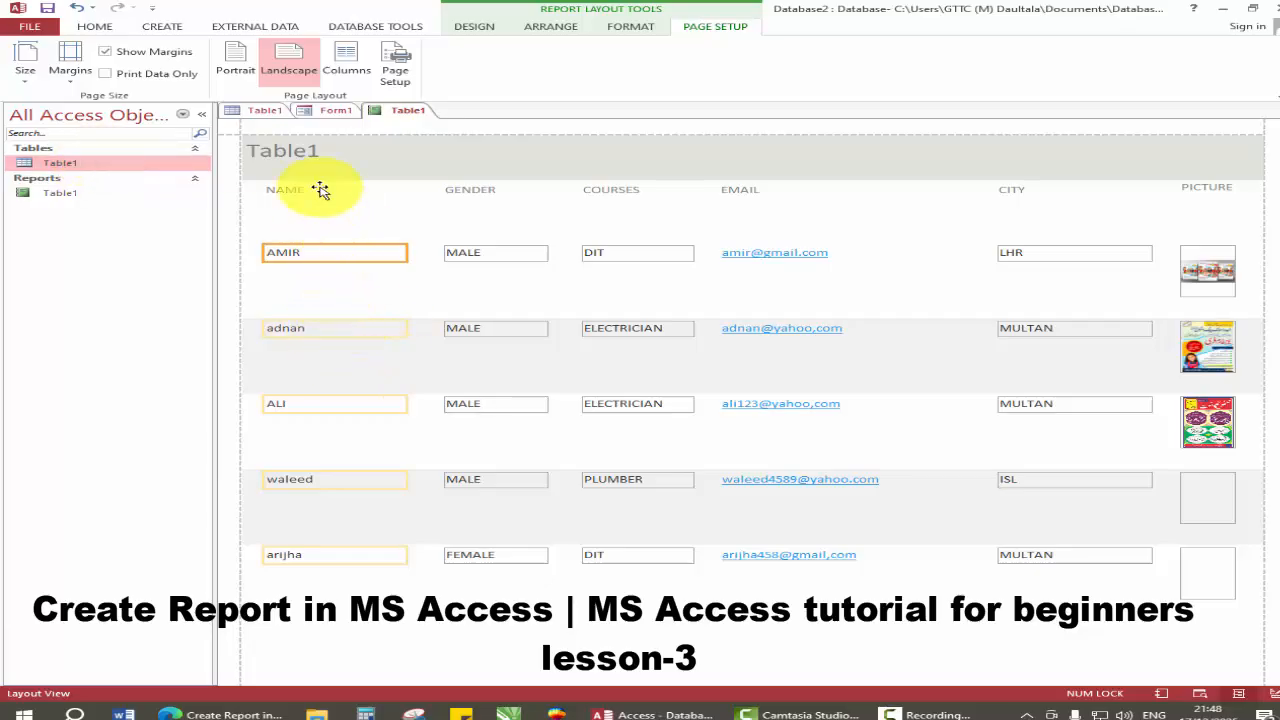
pyautogui.click(407, 252)
pyautogui.moveTo(407, 252); pyautogui.dragTo(392, 252)
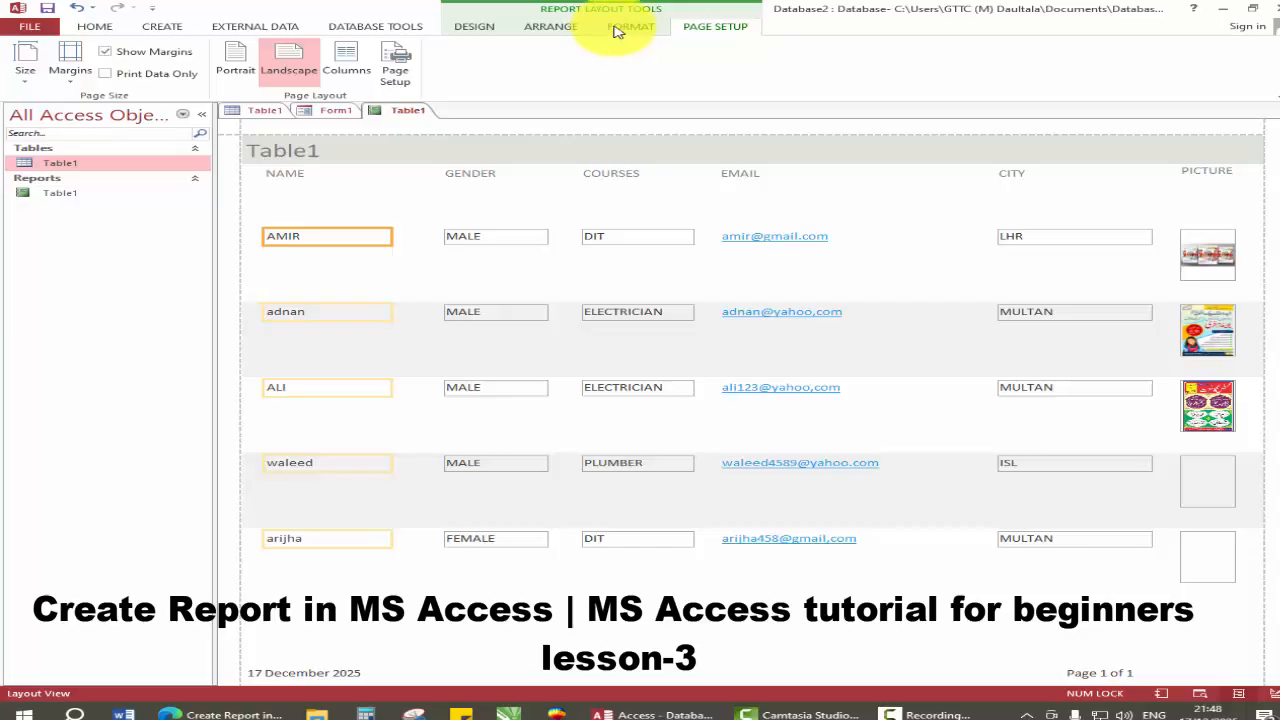
# - Open the gallery of themes for the report
pyautogui.click(476, 27)
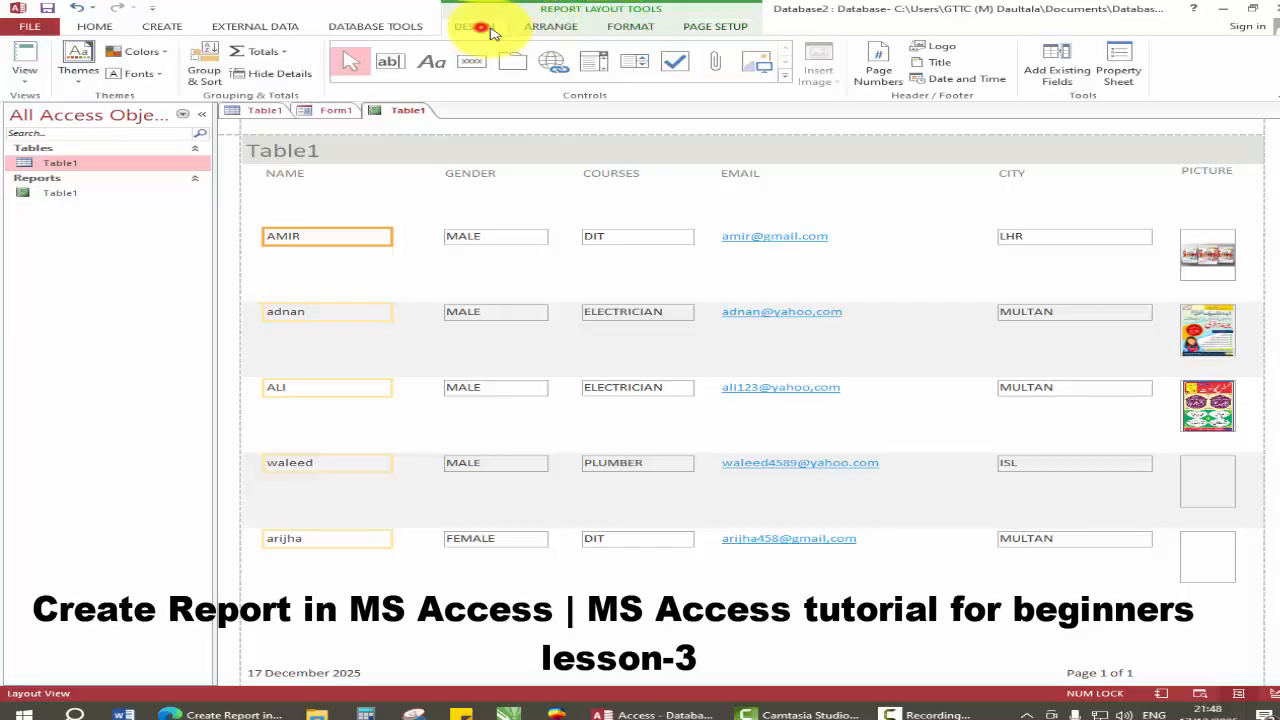
pyautogui.click(78, 64)
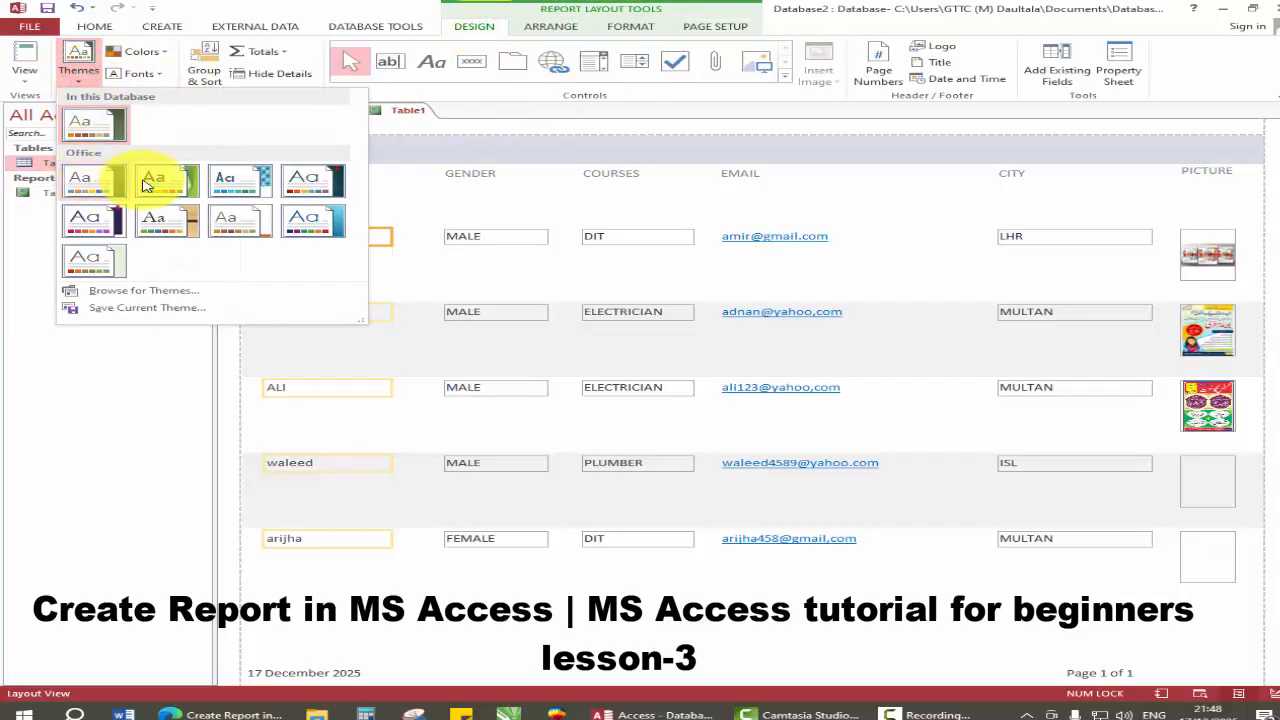